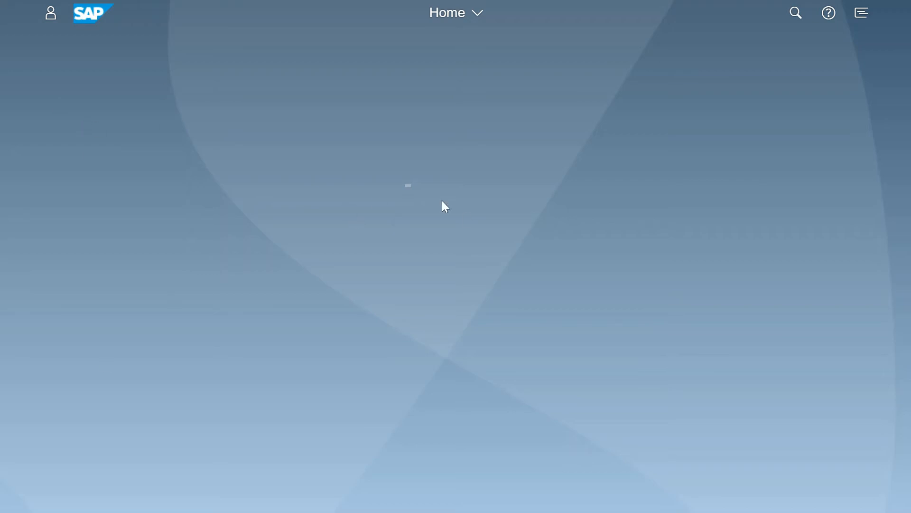
Open the Maintain Business Roles app from the Identity and Access Management group.
key("alt+Tab")
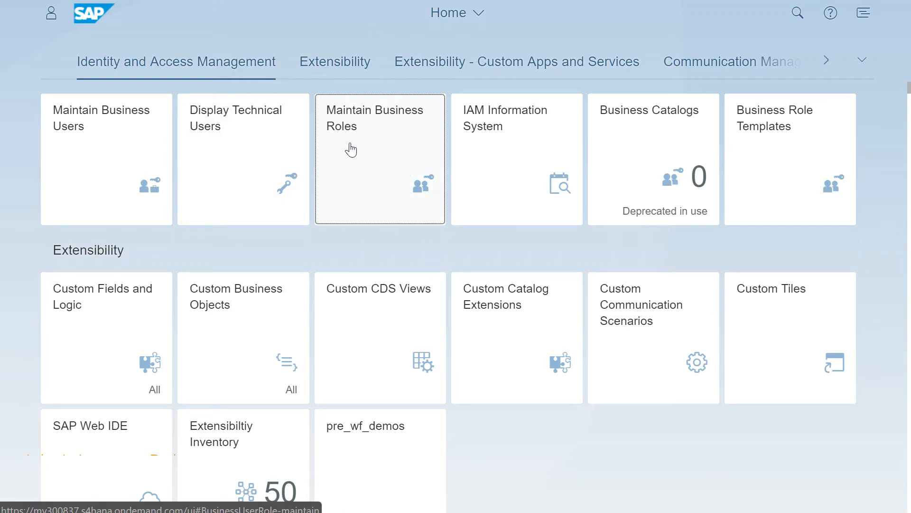
left_click(378, 150)
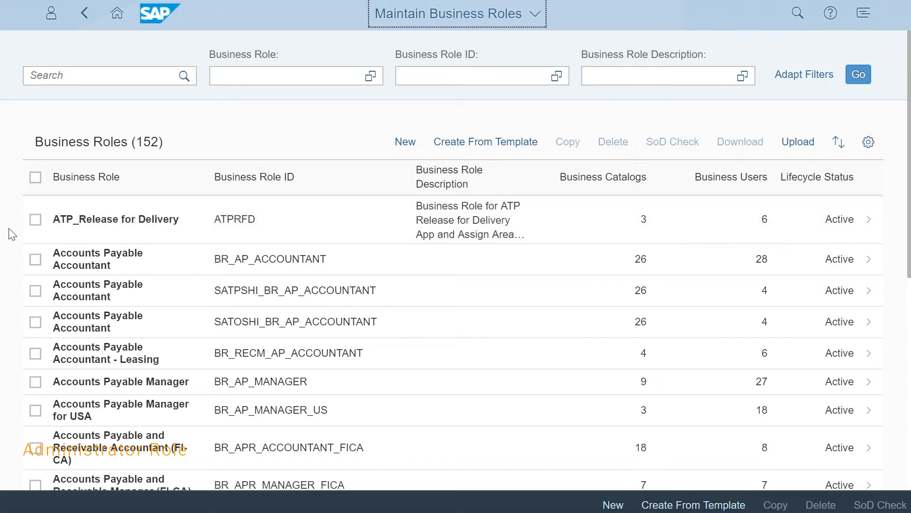
left_click(36, 221)
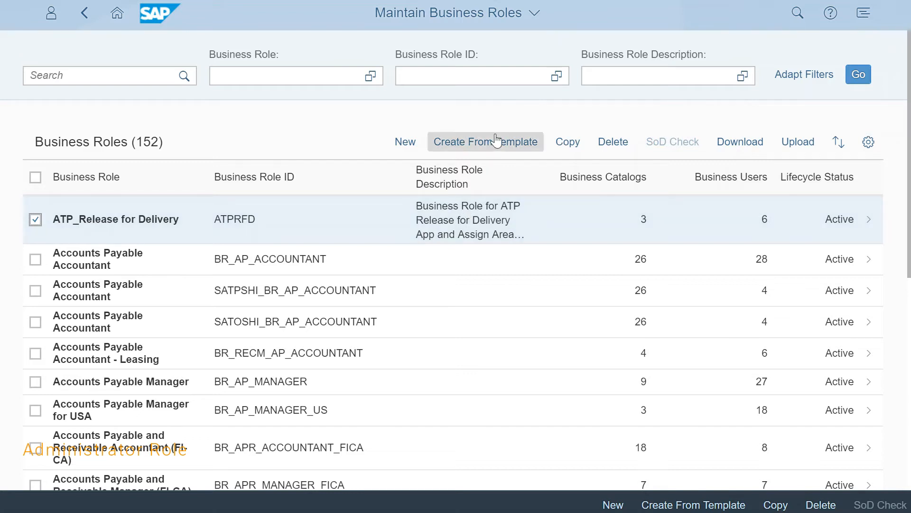
left_click(36, 220)
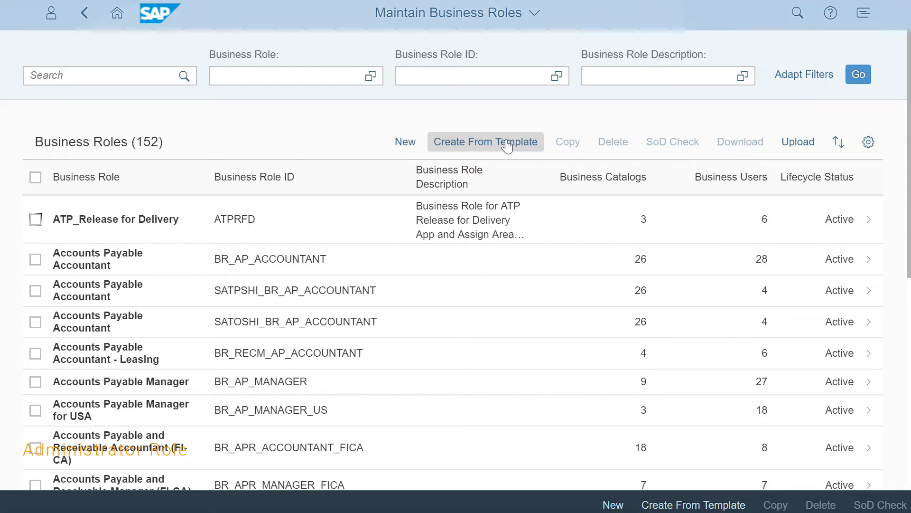
Start creating a business role from a template, searching for "purchase" and choosing SAP_BR_PURCHASER as the template.
left_click(476, 147)
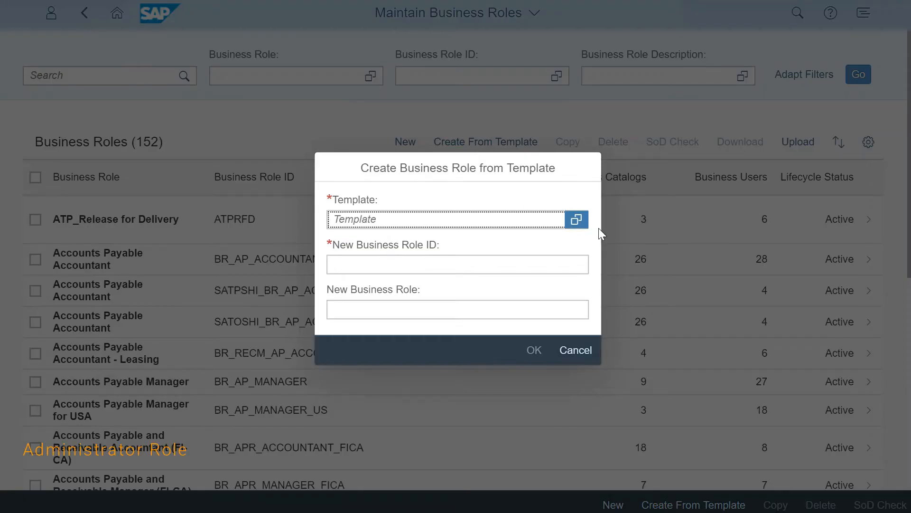
left_click(578, 220)
left_click(398, 119)
left_click(398, 122)
type("purchase")
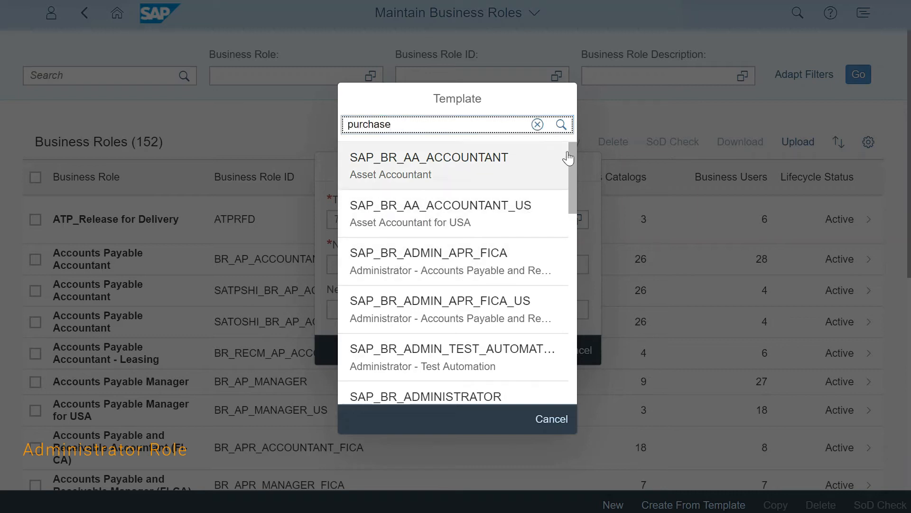
left_click(564, 126)
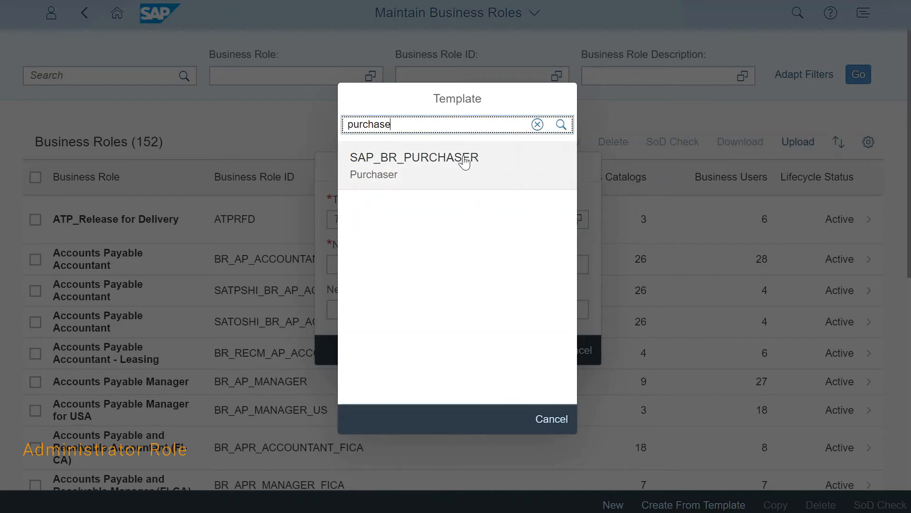
left_click(428, 176)
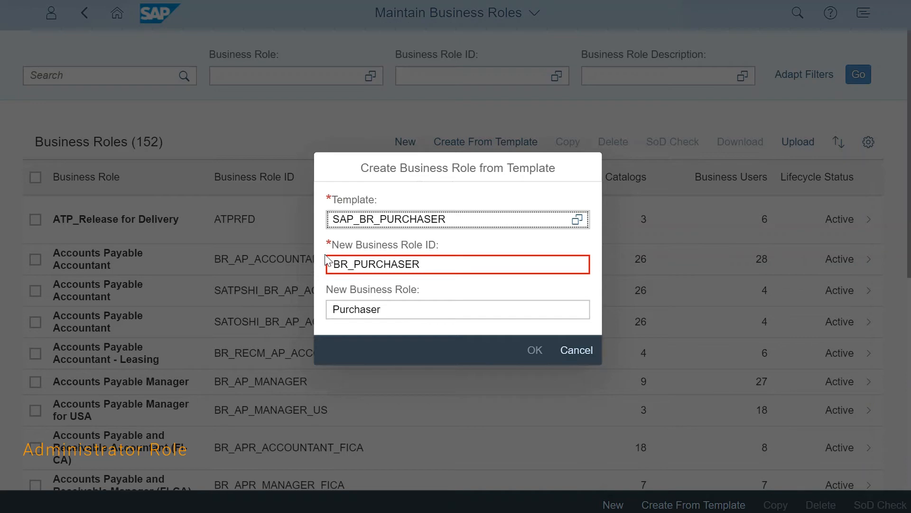
Replace the proposed new business role ID with ZPRE_PURCH_OFFICER_1010.
left_click_drag(327, 262, 590, 294)
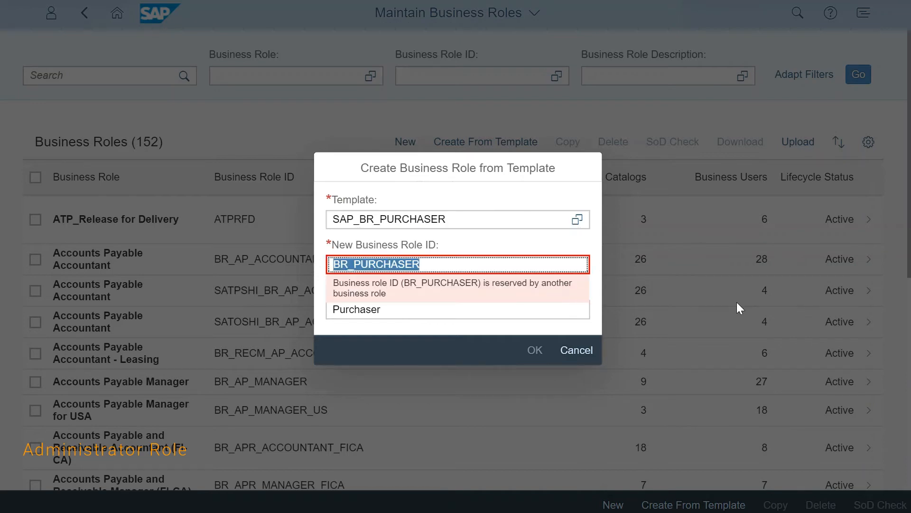
key("BackSpace")
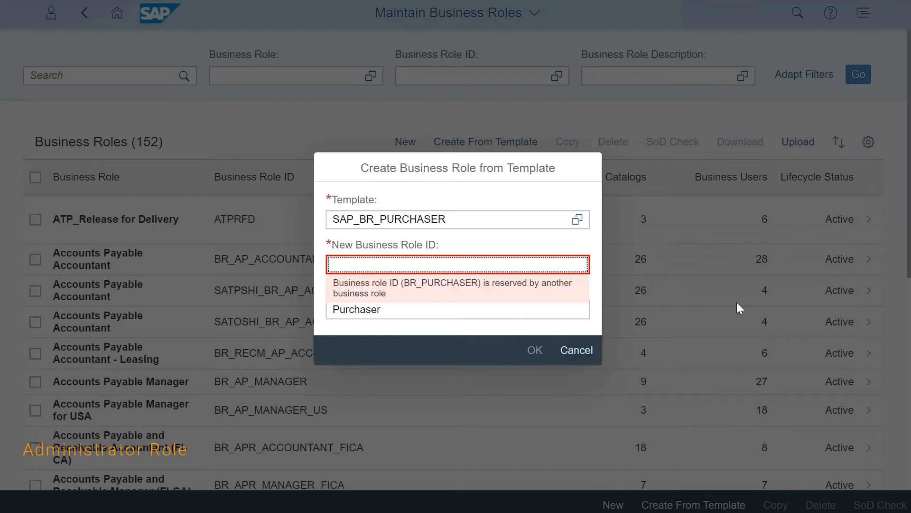
type("ZPRE_PURCH_OFFICER_")
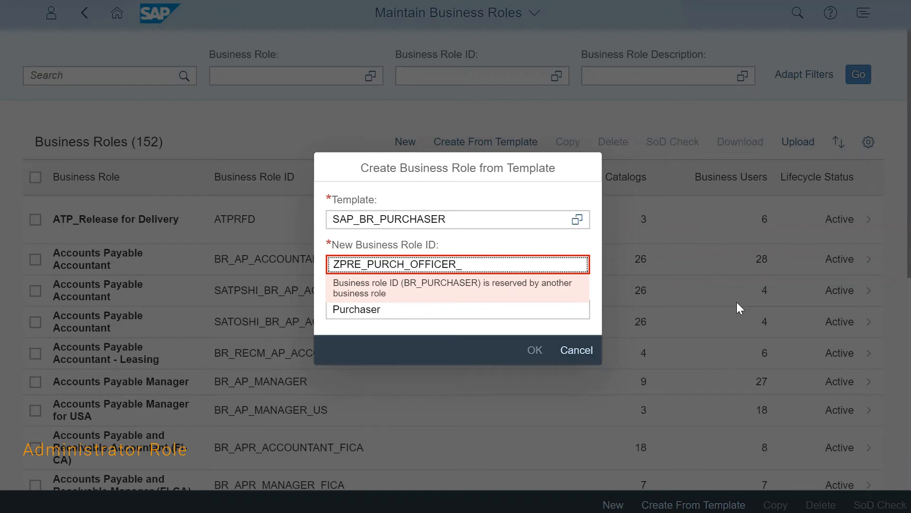
type("P")
key("BackSpace")
type("1010")
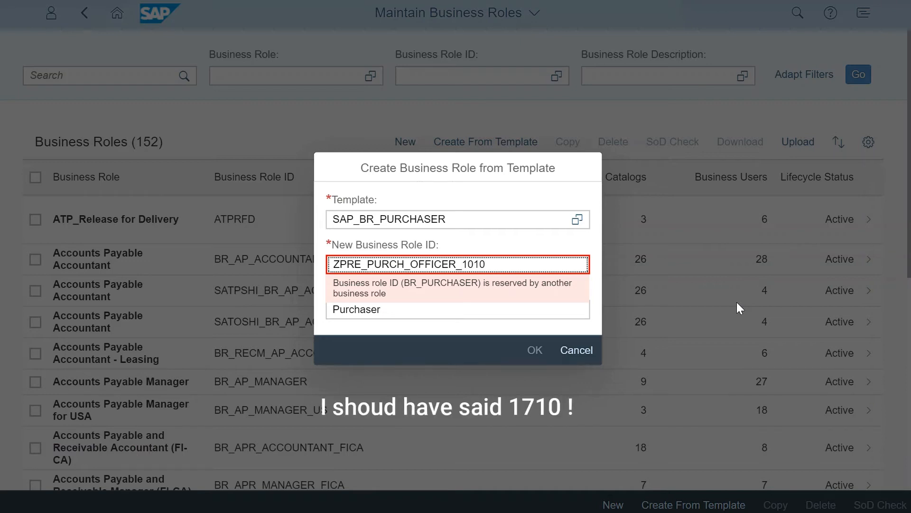
Name the new business role "Purch. Officer POrg 1010" and create it.
left_click(566, 313)
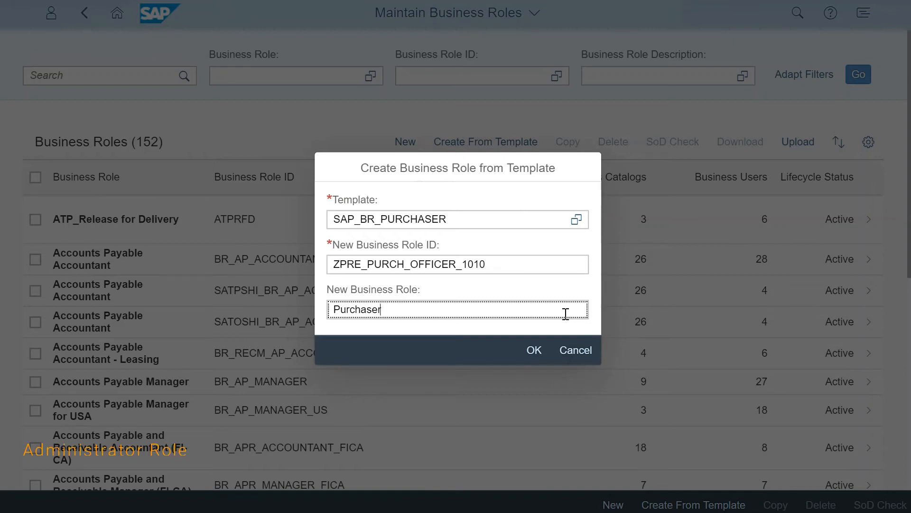
left_click_drag(522, 263, 331, 264)
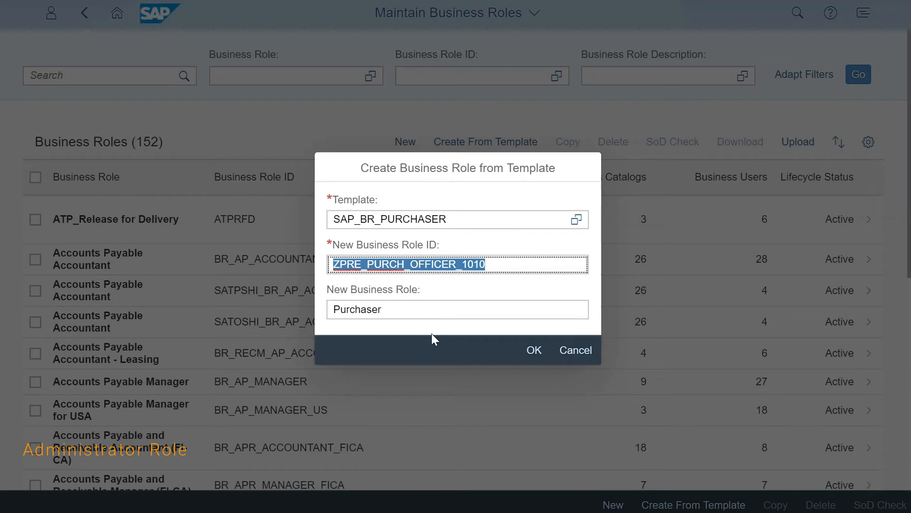
left_click(431, 314)
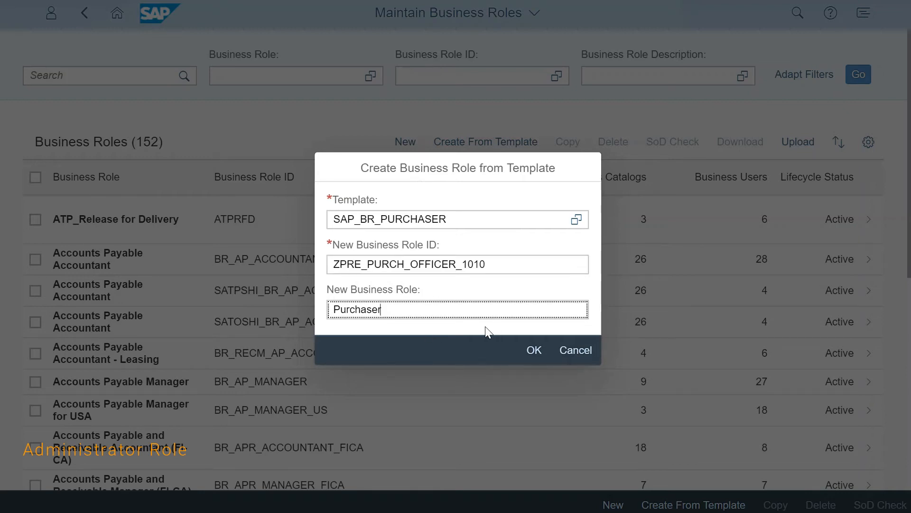
key("BackSpace")
key("BackSpace")
key("BackSpace")
key("BackSpace")
key("BackSpace")
key("BackSpace")
key("BackSpace")
key("BackSpace")
key("BackSpace")
type("Purch. Officer POrg 1010")
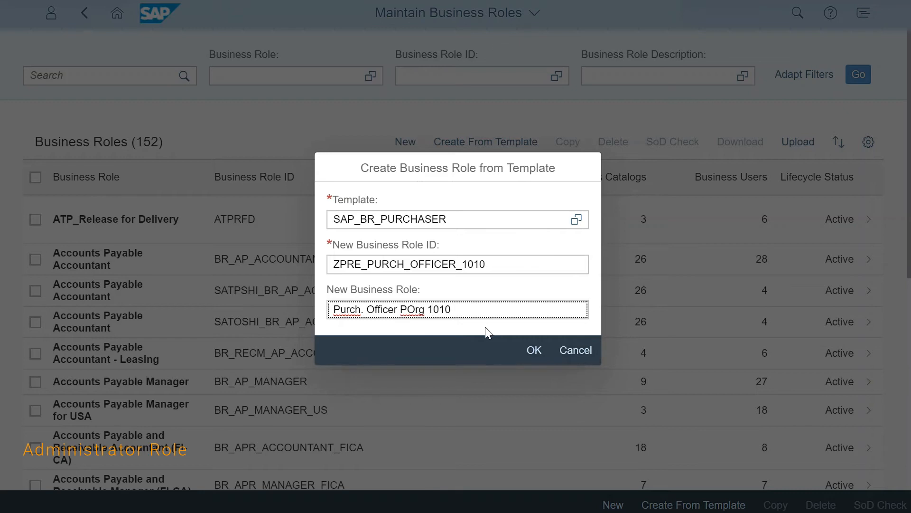
left_click(532, 350)
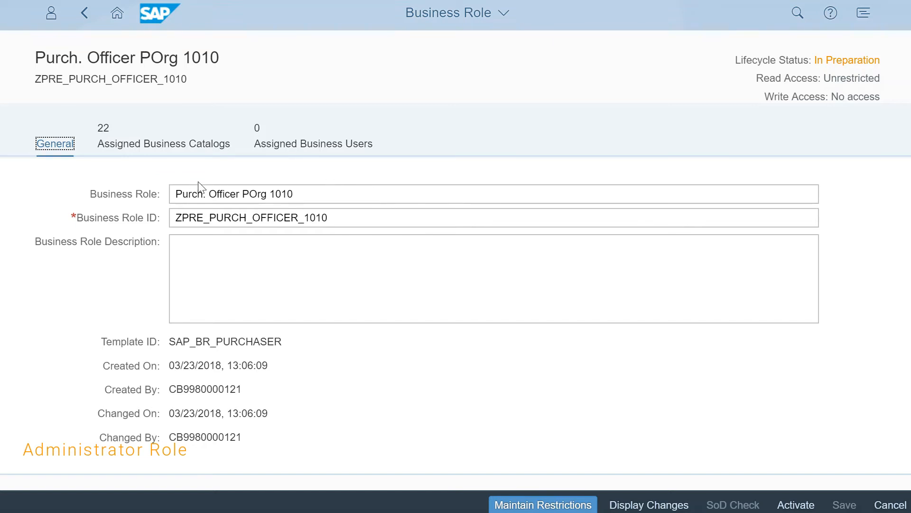
Review the new role's general data, including its description field and template ID.
left_click(204, 255)
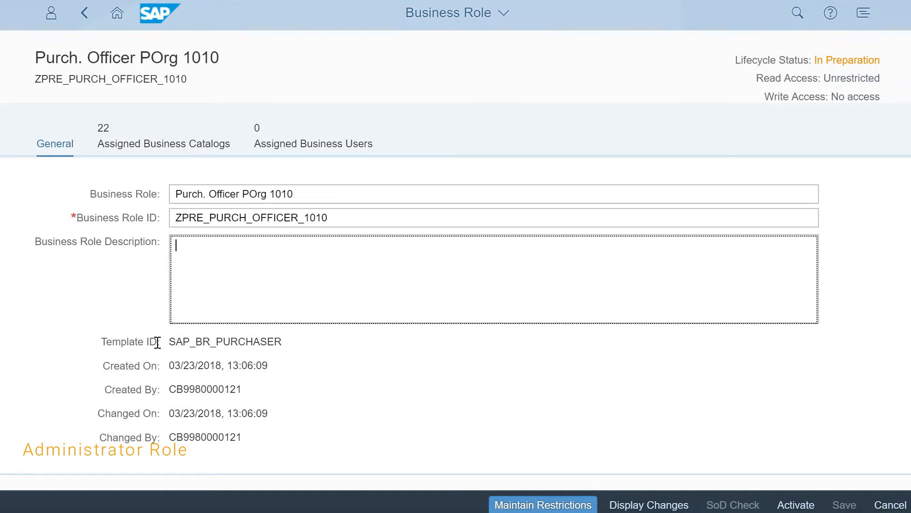
left_click_drag(168, 342, 283, 342)
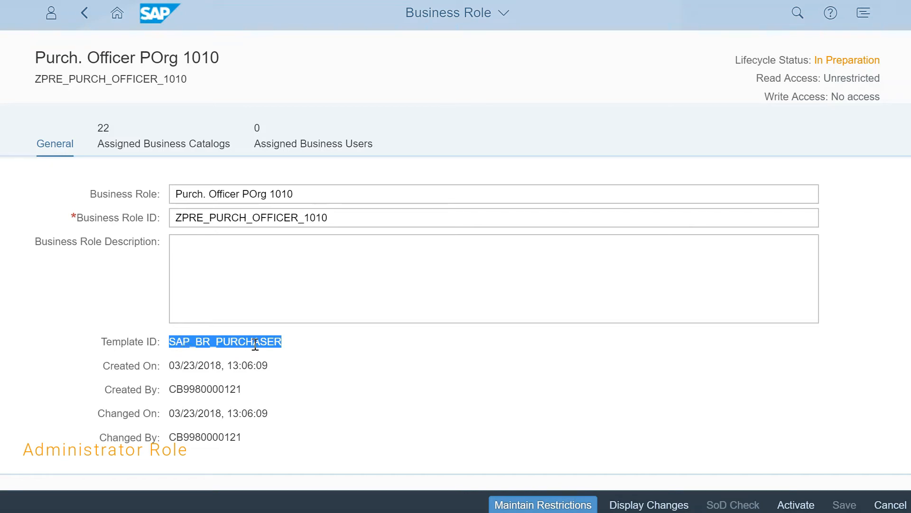
left_click(278, 343)
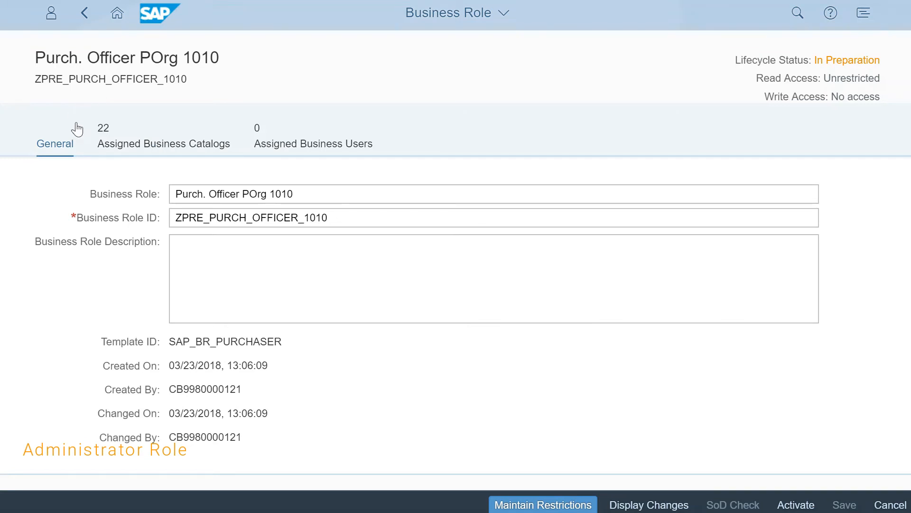
Examine the list of business catalogs assigned to the new role, down to the Materials Management purchasing catalogs.
left_click(116, 148)
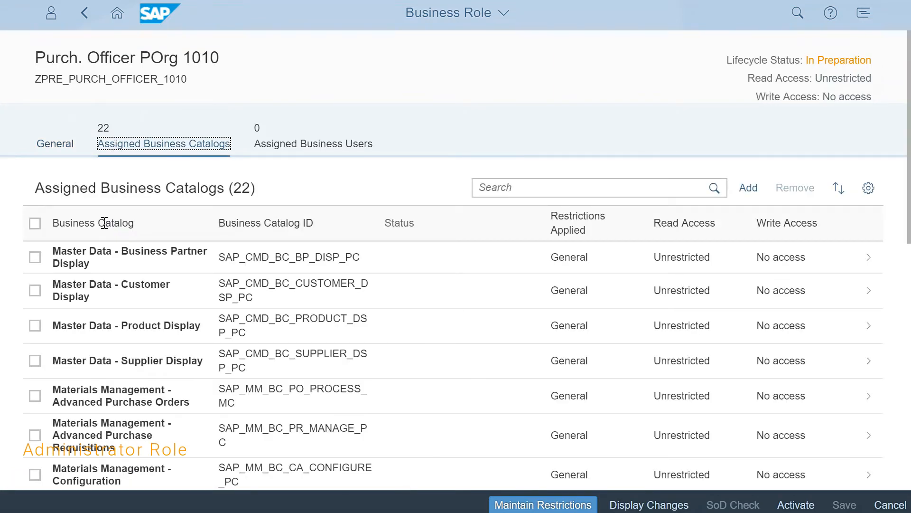
scroll(105, 223, "down", 3)
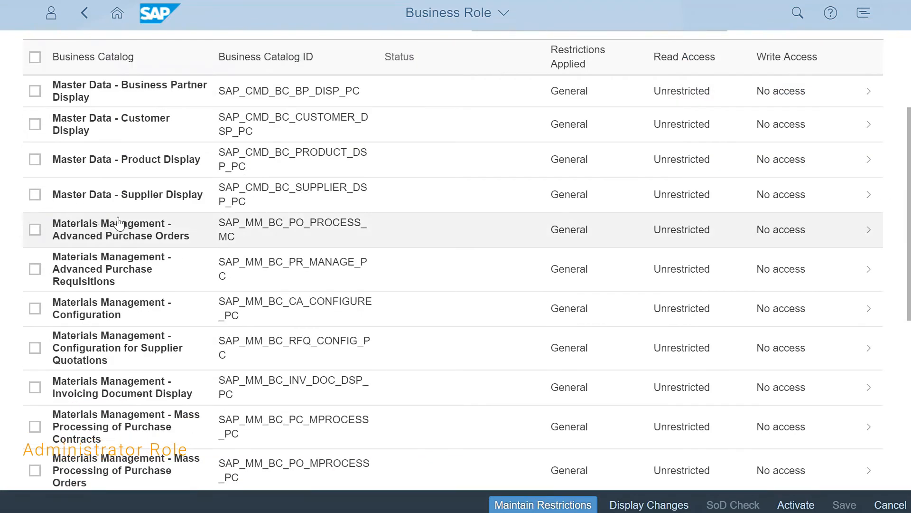
scroll(163, 112, "up", 3)
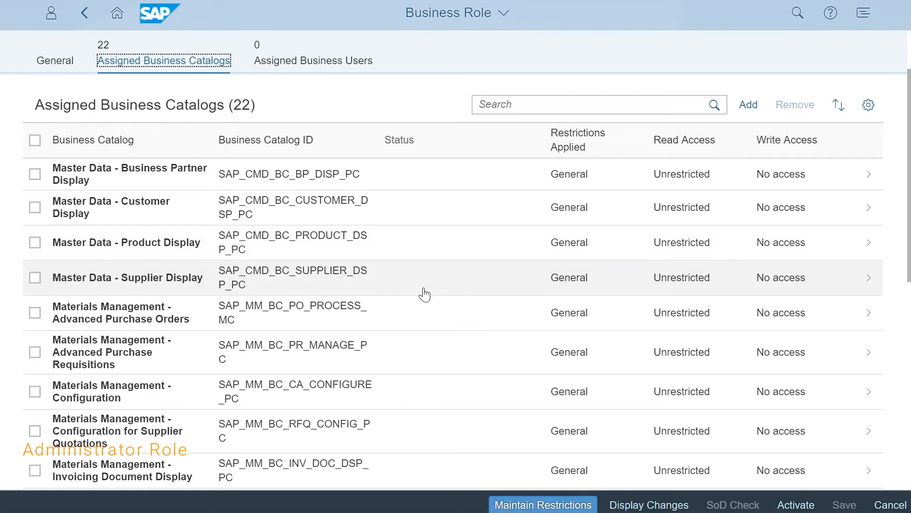
scroll(424, 294, "down", 2)
scroll(424, 294, "down", 1)
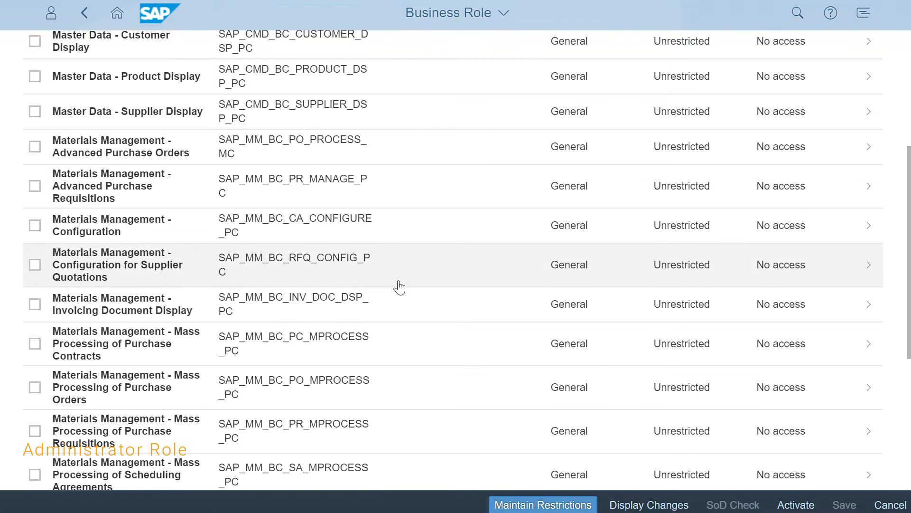
scroll(409, 263, "down", 2)
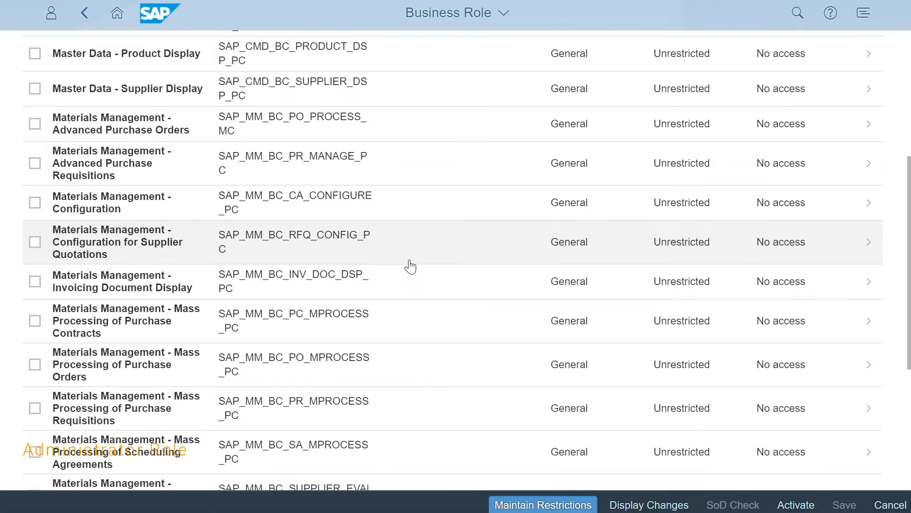
scroll(405, 265, "down", 2)
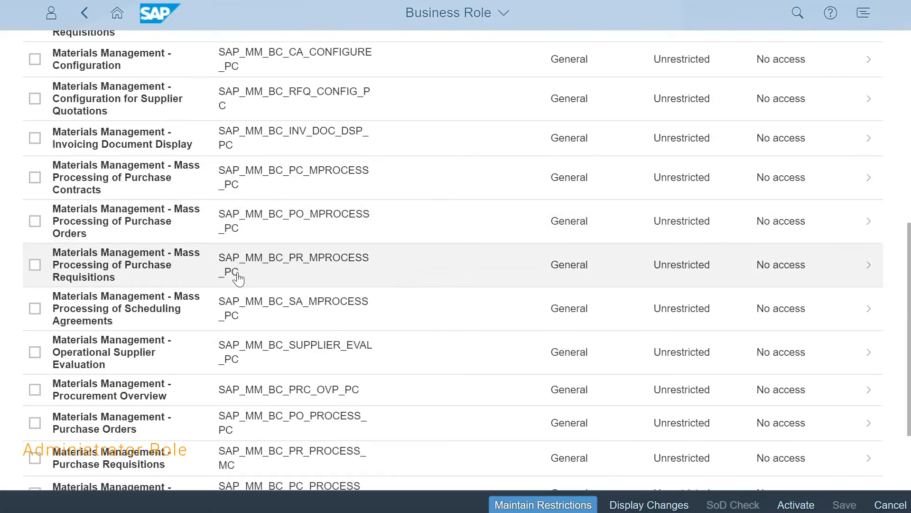
scroll(237, 270, "down", 2)
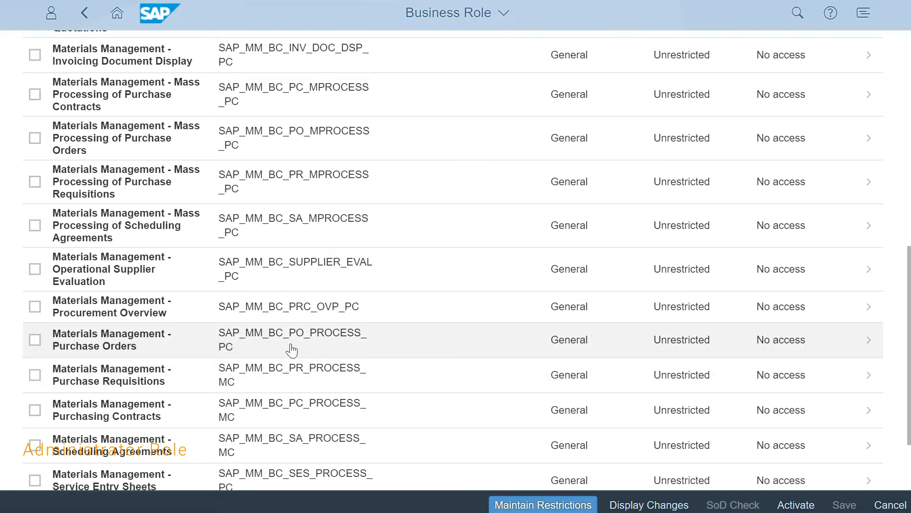
Inspect the applications contained in the Materials Management - Purchase Orders catalog and return to the role.
left_click(292, 350)
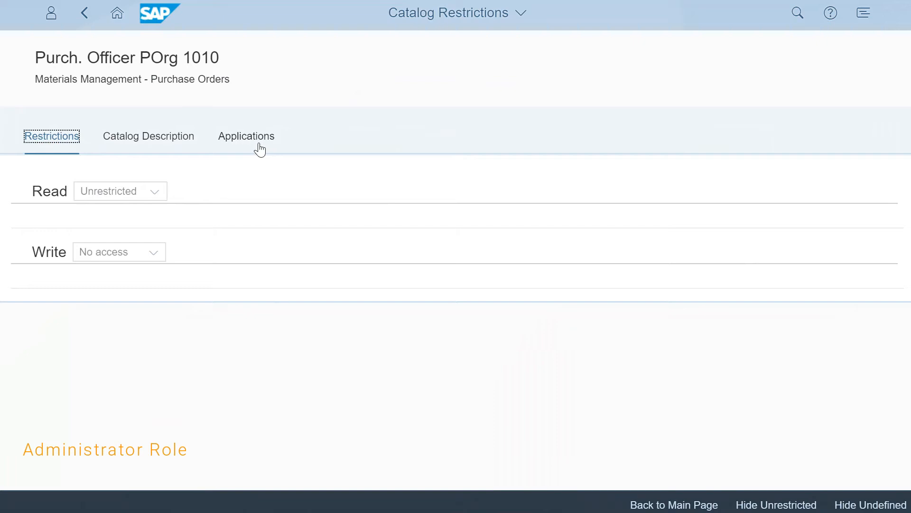
left_click(239, 138)
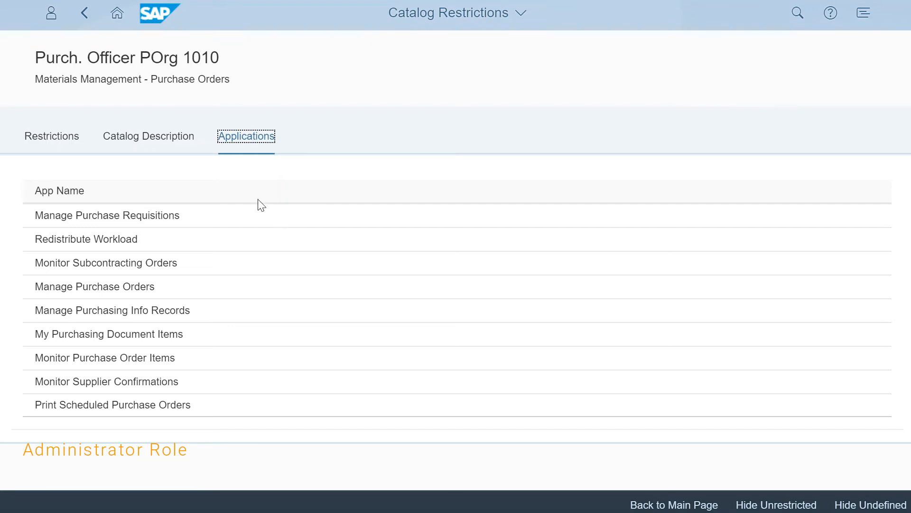
left_click(84, 13)
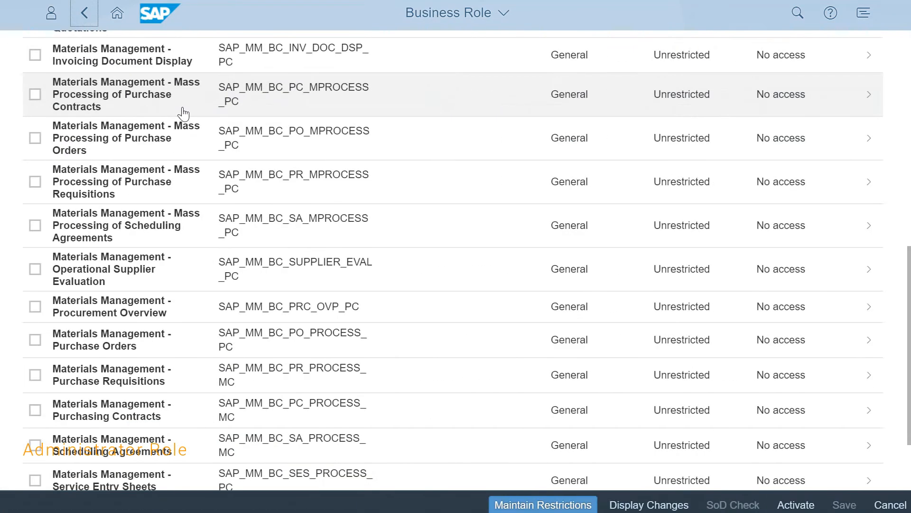
Compare the read and write access of the business catalogs assigned to the role.
scroll(334, 237, "up", 2)
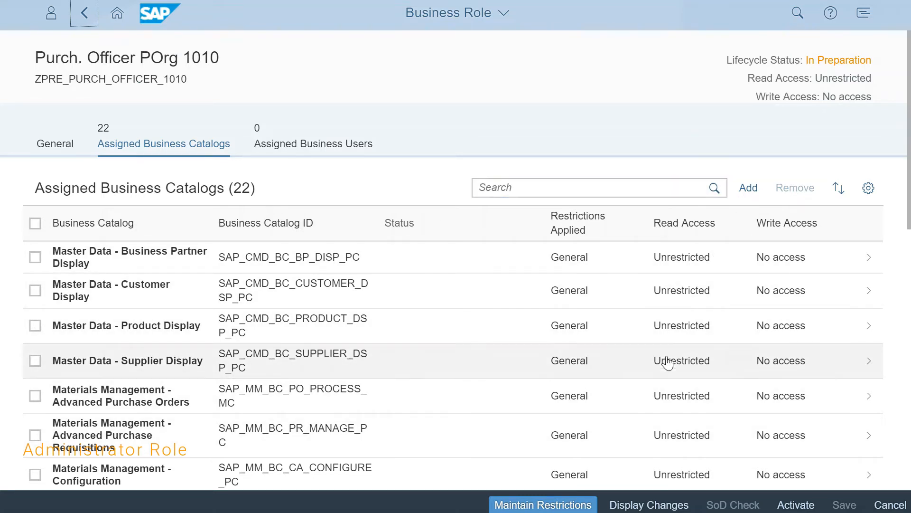
scroll(680, 368, "down", 3)
scroll(681, 371, "down", 5)
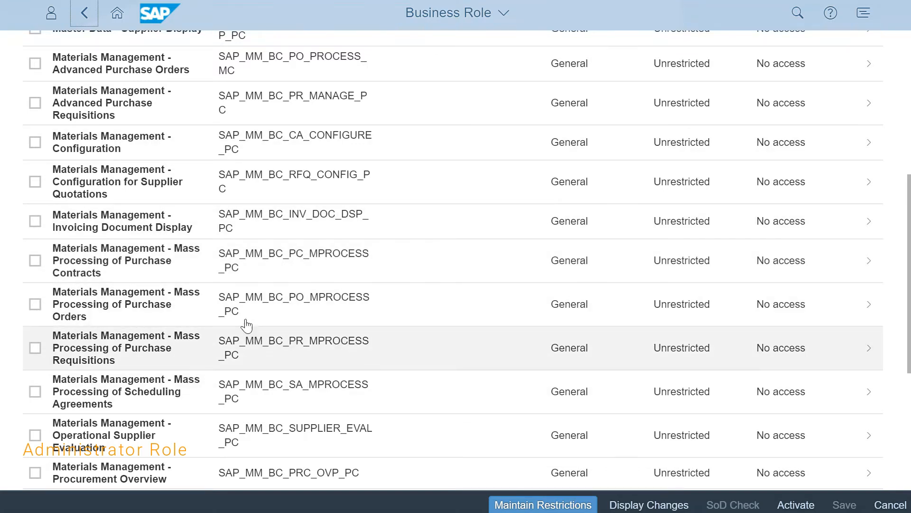
scroll(310, 406, "up", 1)
scroll(310, 404, "up", 3)
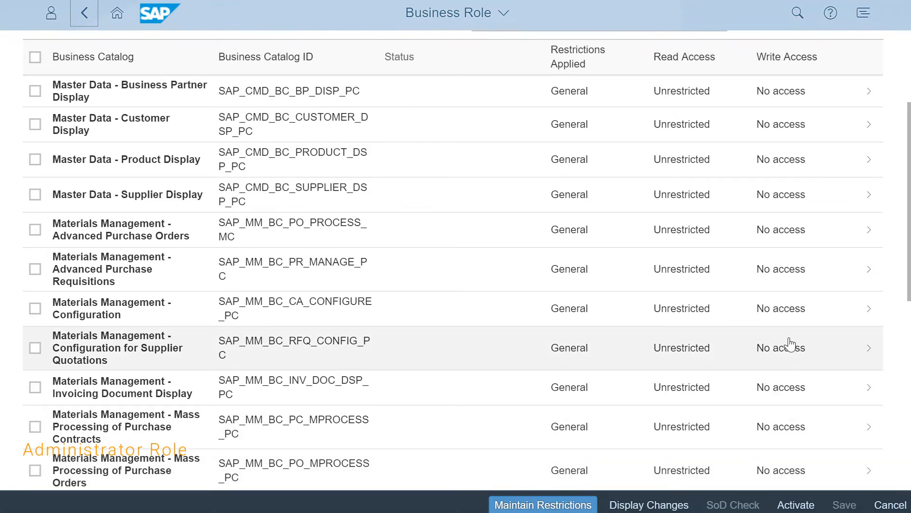
scroll(774, 351, "down", 5)
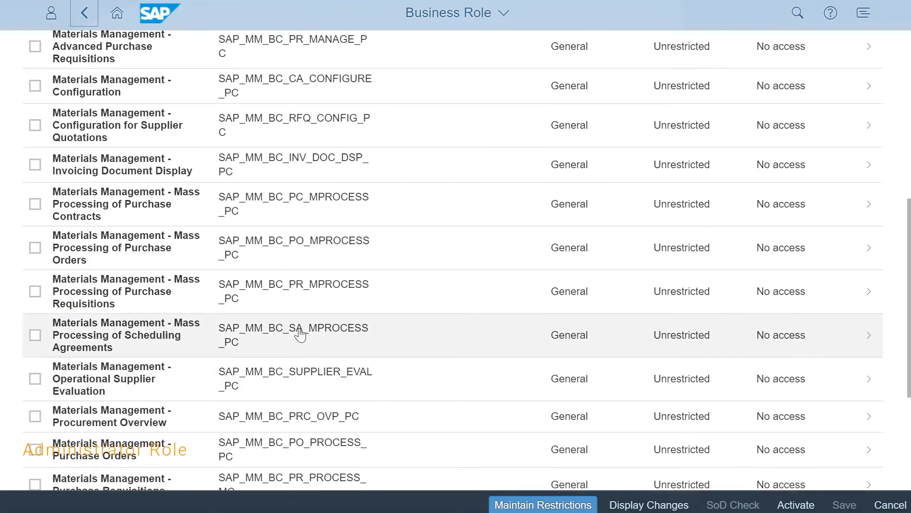
scroll(300, 335, "up", 8)
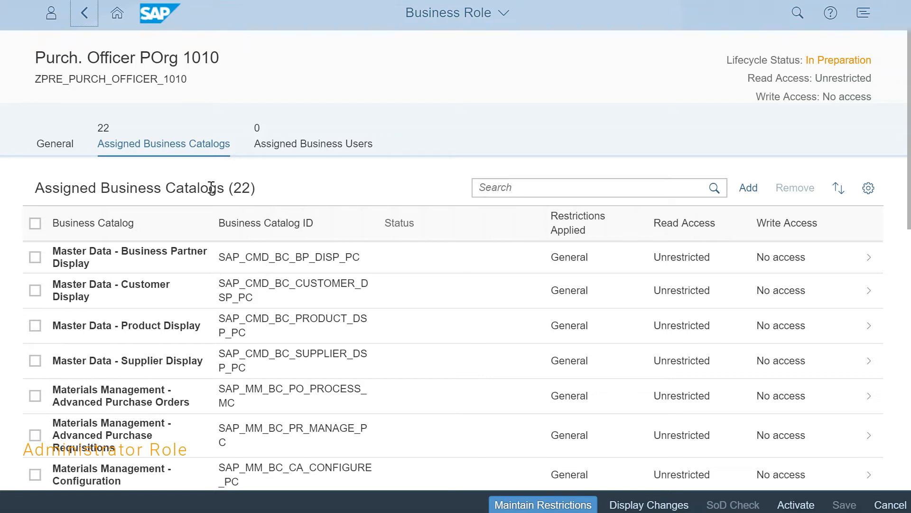
Assign the end user's business user, found by user name, to the role, and save and activate the role.
left_click(297, 150)
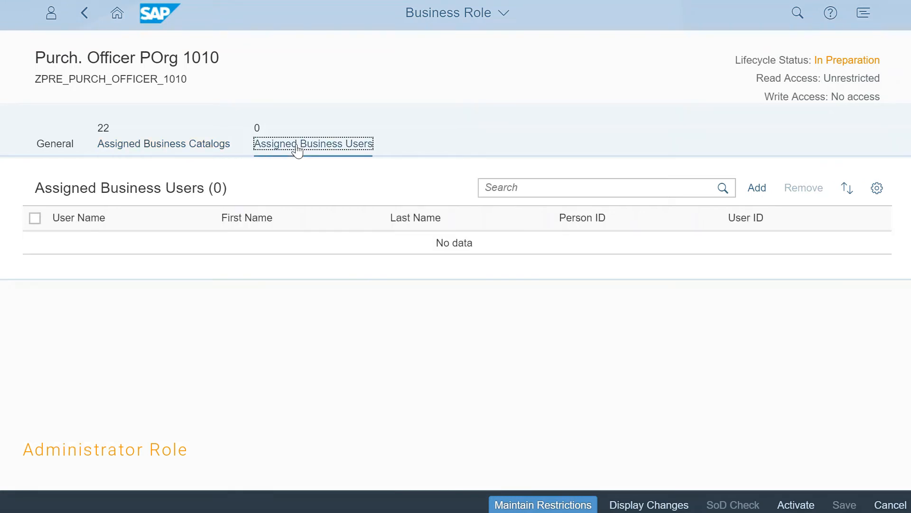
left_click(754, 188)
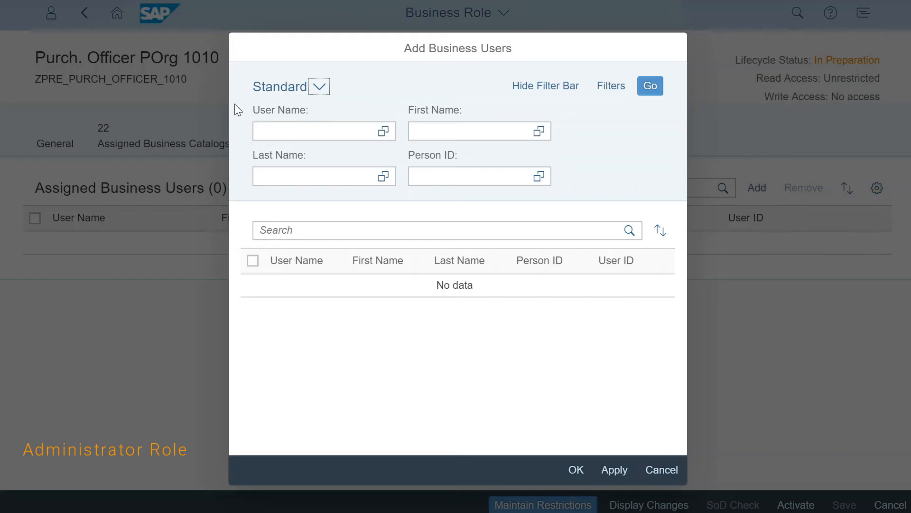
left_click(560, 228)
type("848619")
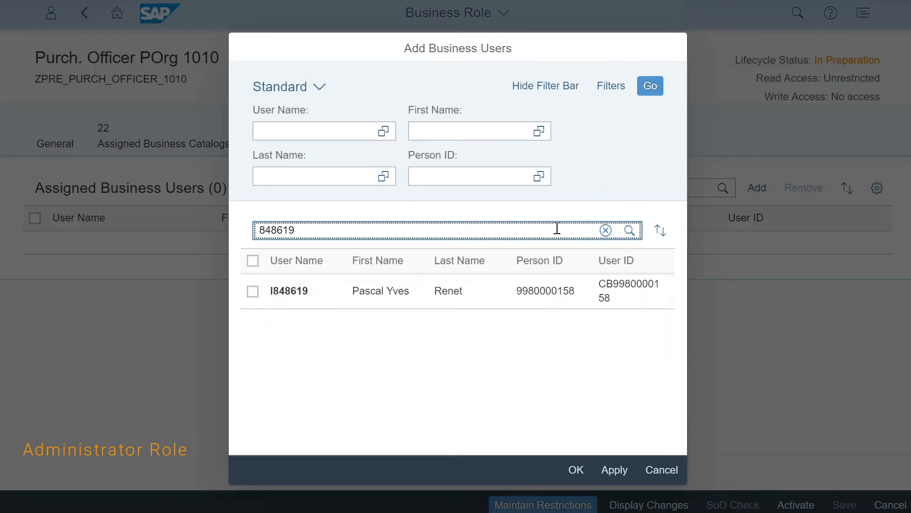
left_click(260, 292)
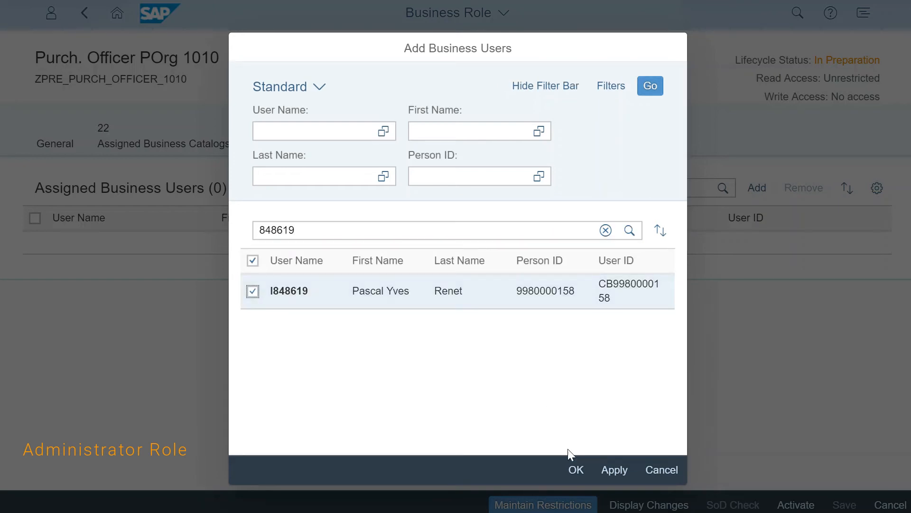
left_click(576, 469)
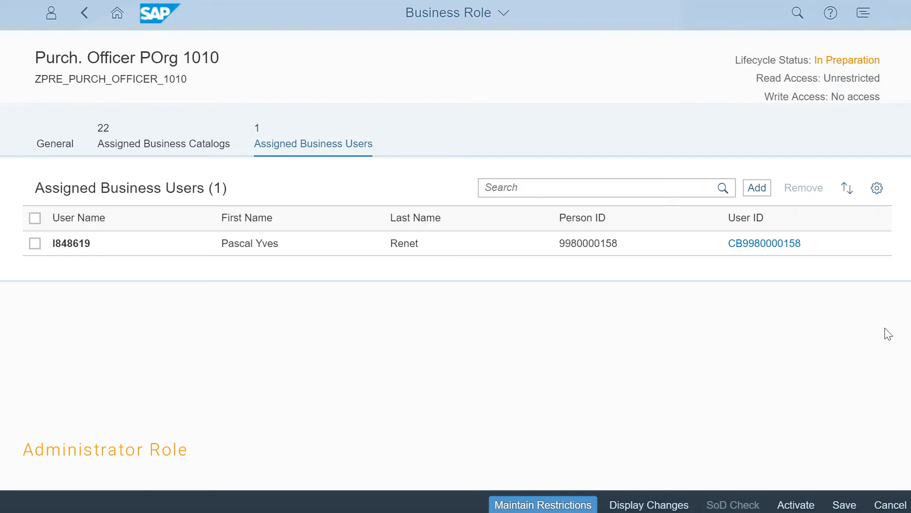
left_click(849, 506)
left_click(795, 505)
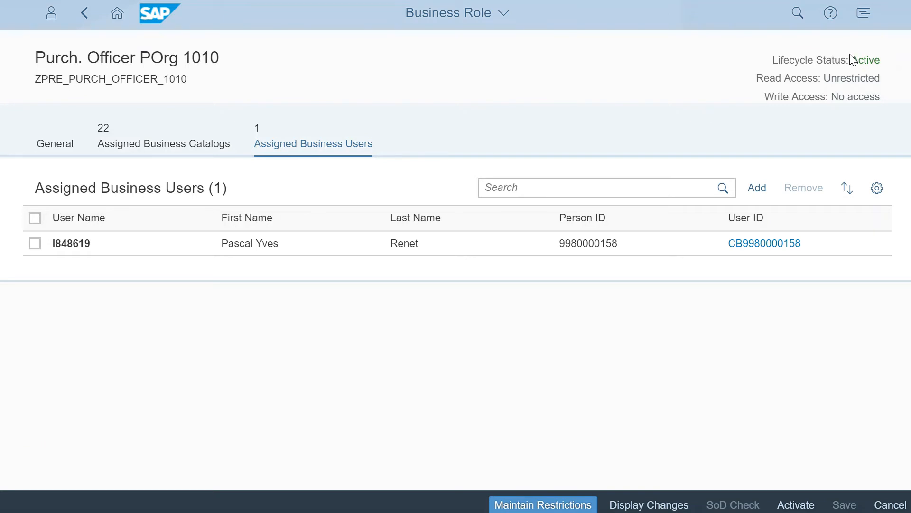
Switch to the end user's launchpad and open Manage Purchase Orders from the Purchase Order Processing group.
key("alt+Tab")
key("alt+Tab")
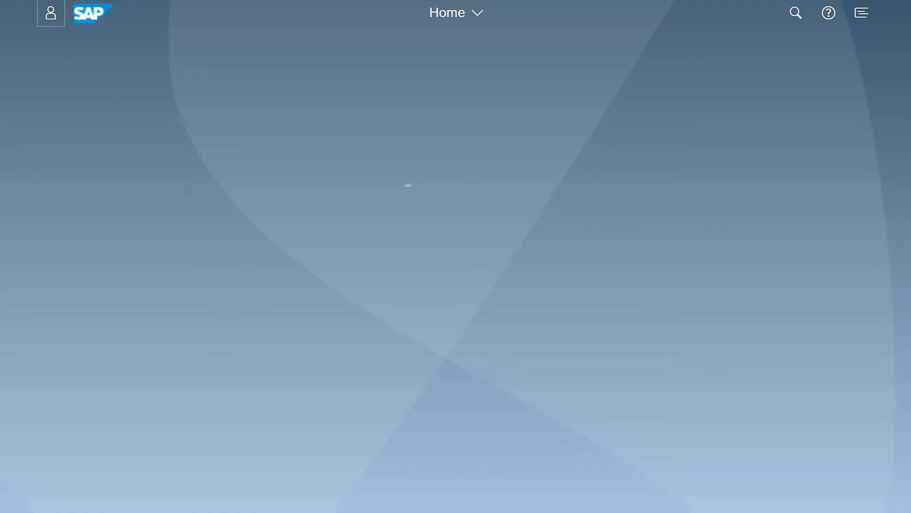
left_click(522, 78)
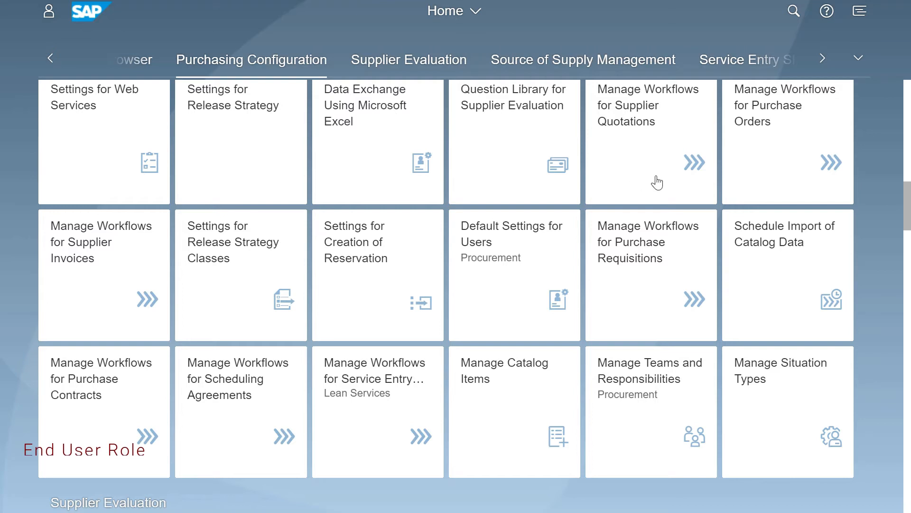
left_click(858, 59)
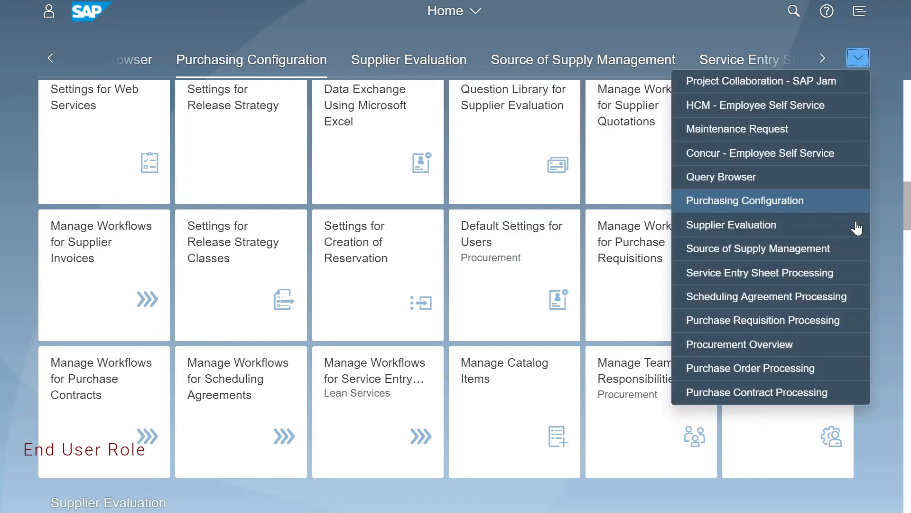
left_click(722, 372)
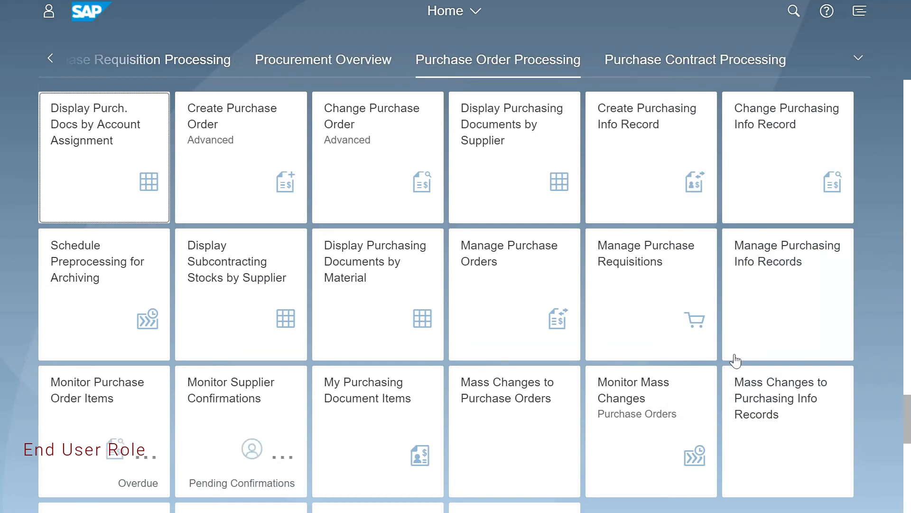
left_click(479, 259)
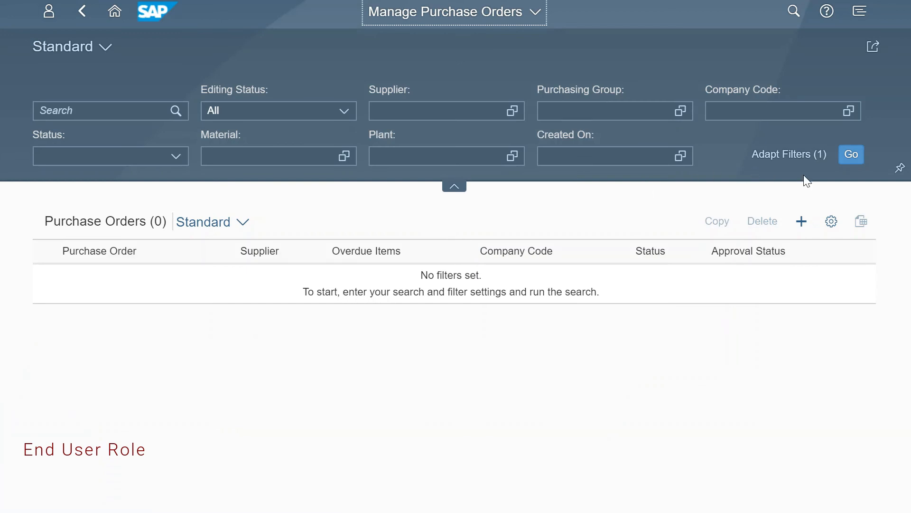
List all purchase orders without filters, inspect the first order's general information and items, and return to the list.
left_click(855, 162)
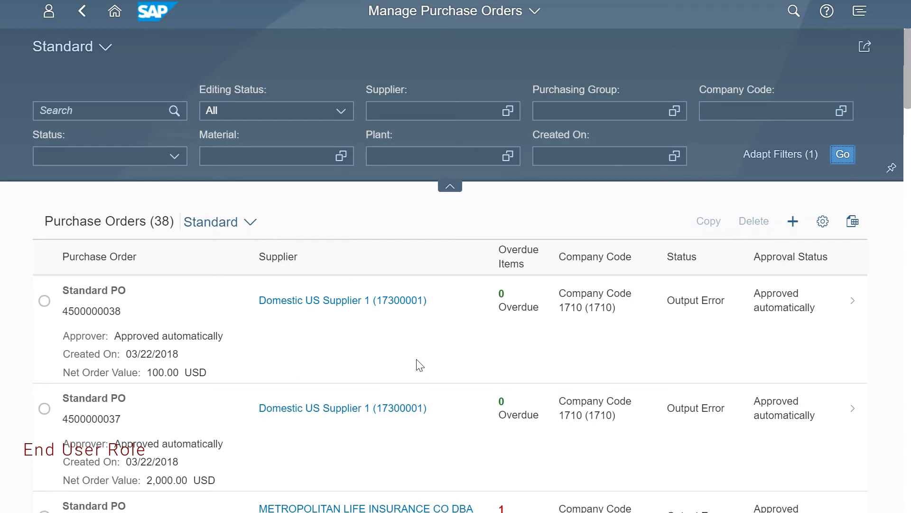
left_click(389, 334)
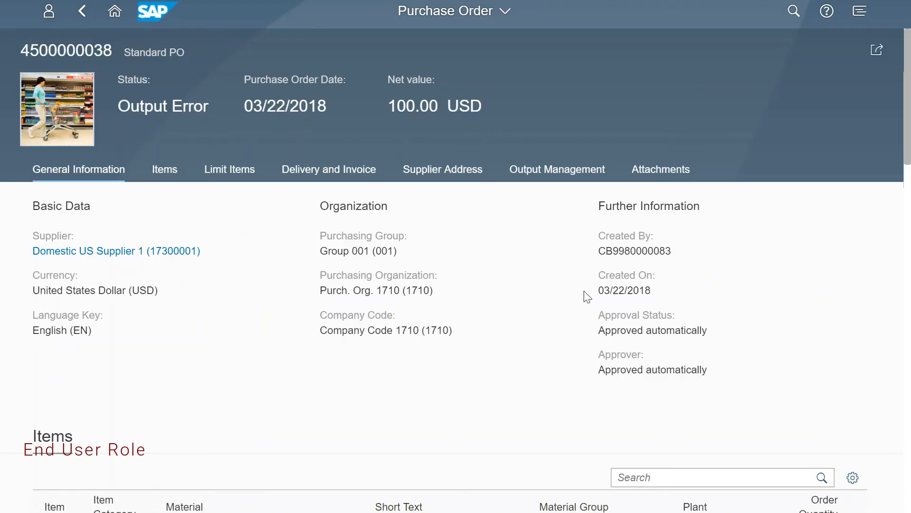
scroll(514, 290, "down", 5)
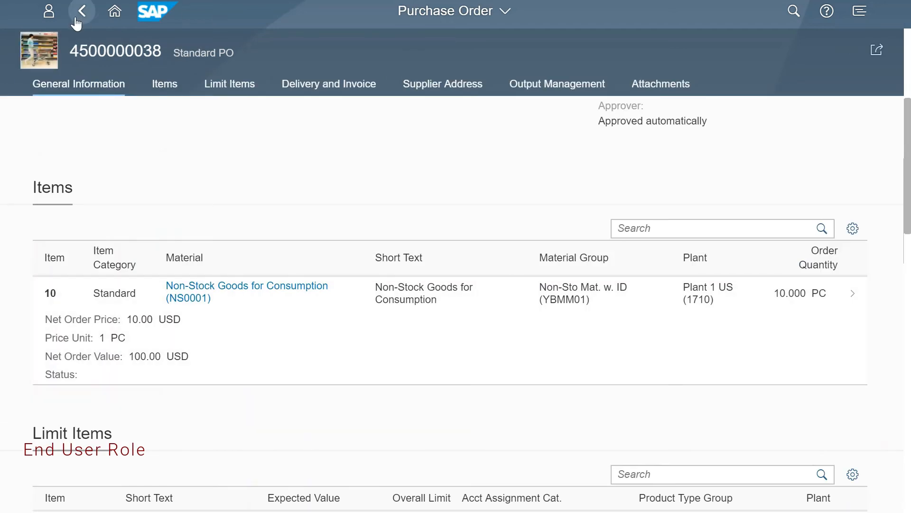
left_click(83, 19)
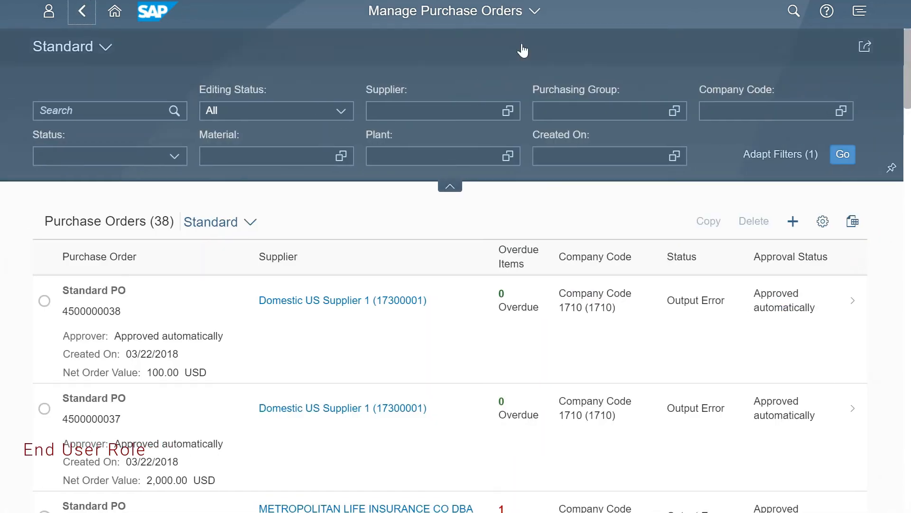
Try to create a new purchase order as the end user, choosing Domestic US Supplier 1 for company code 1710 as supplier.
left_click(791, 223)
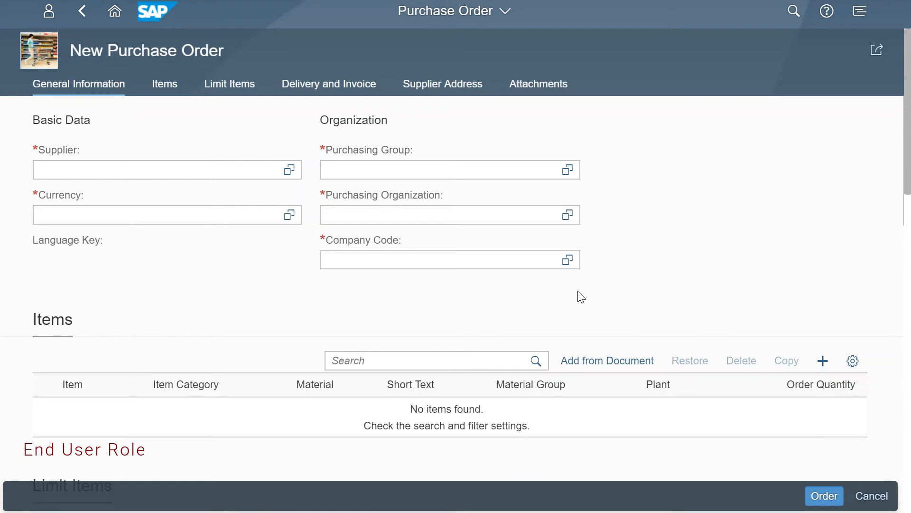
left_click(289, 169)
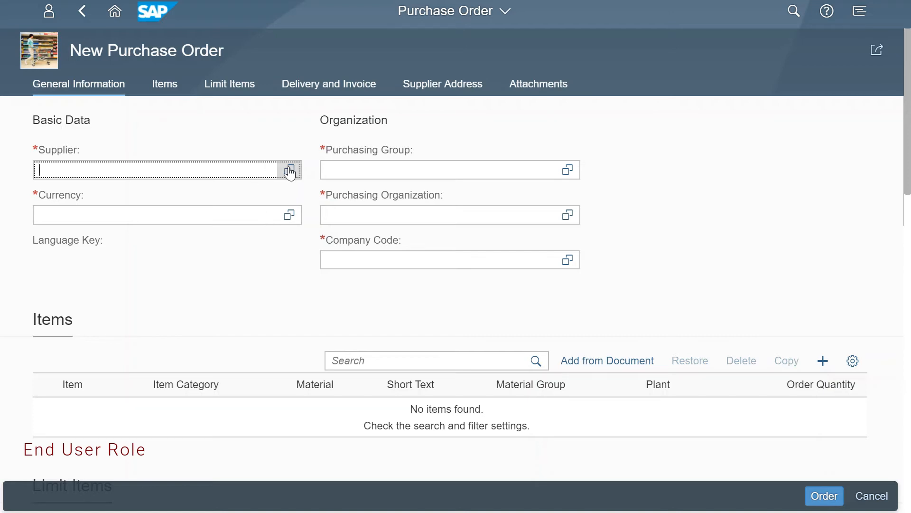
left_click(820, 91)
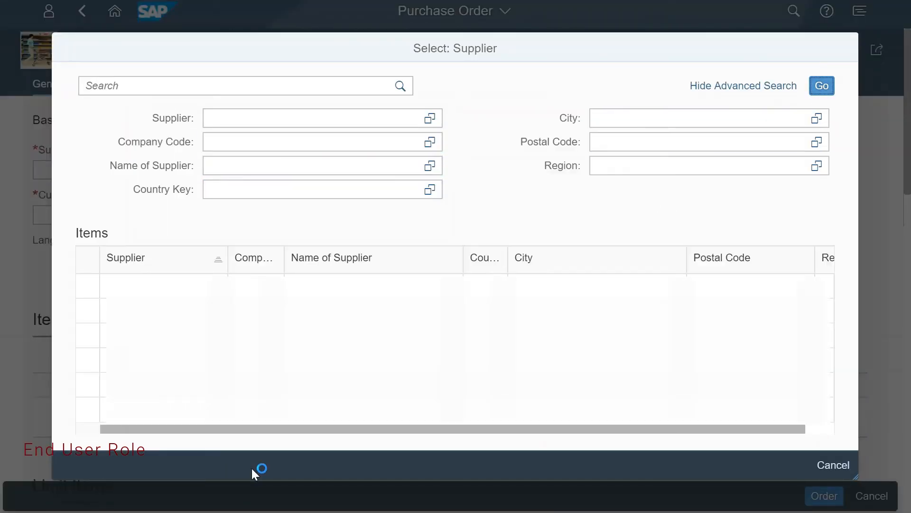
scroll(448, 349, "down", 5)
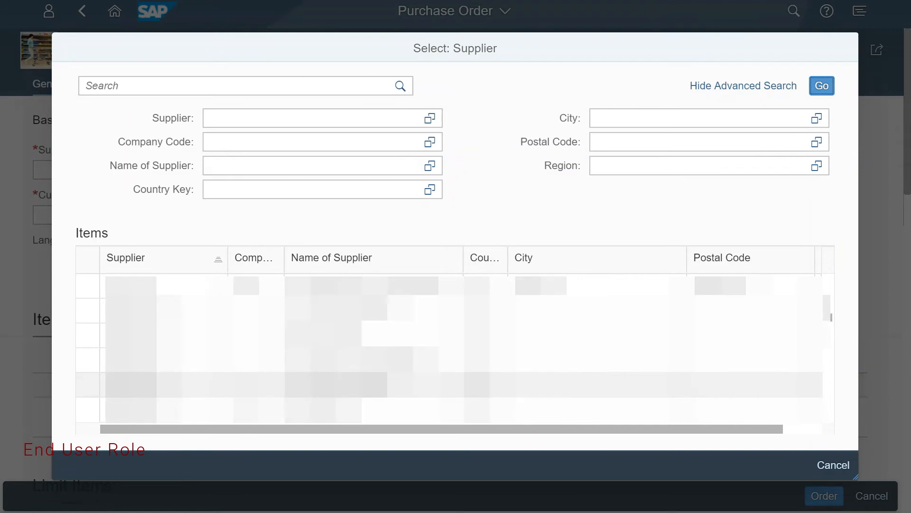
scroll(449, 349, "up", 3)
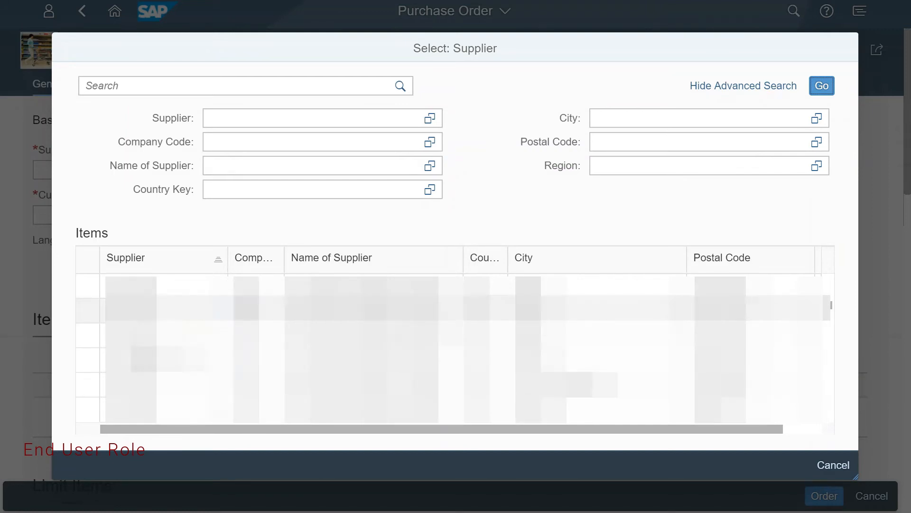
scroll(448, 348, "down", 2)
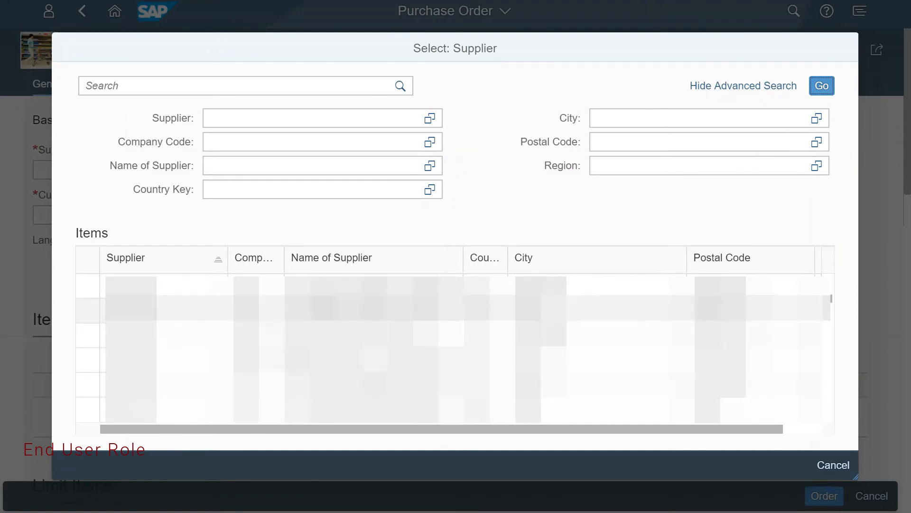
left_click(357, 357)
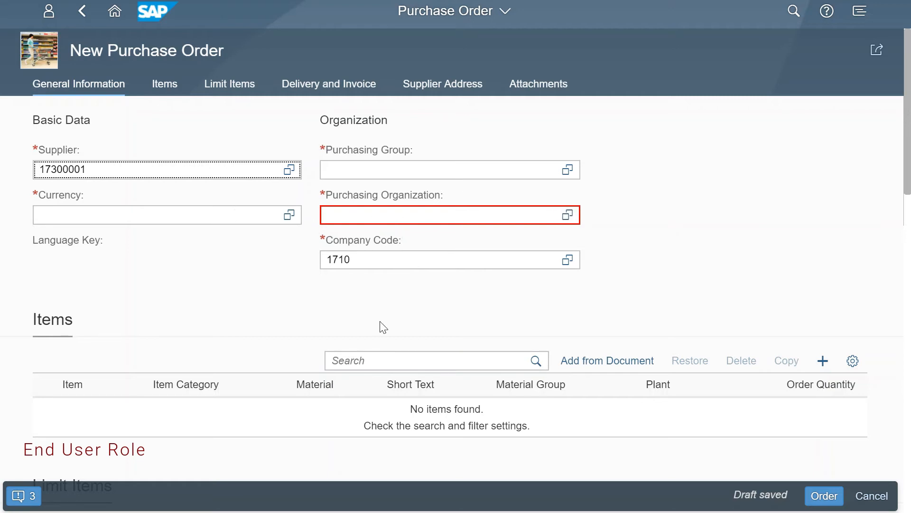
Examine the details of the authorization error for the purchase order draft, and close the messages.
left_click(20, 501)
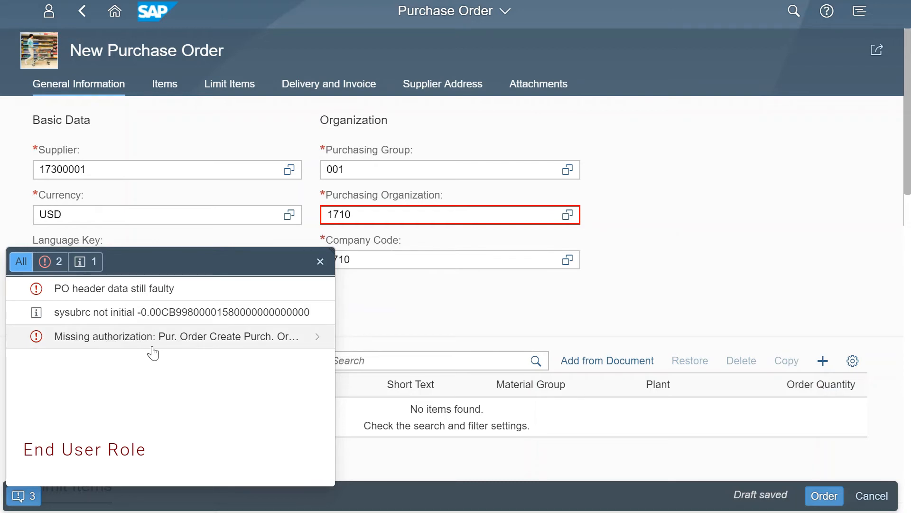
left_click(133, 345)
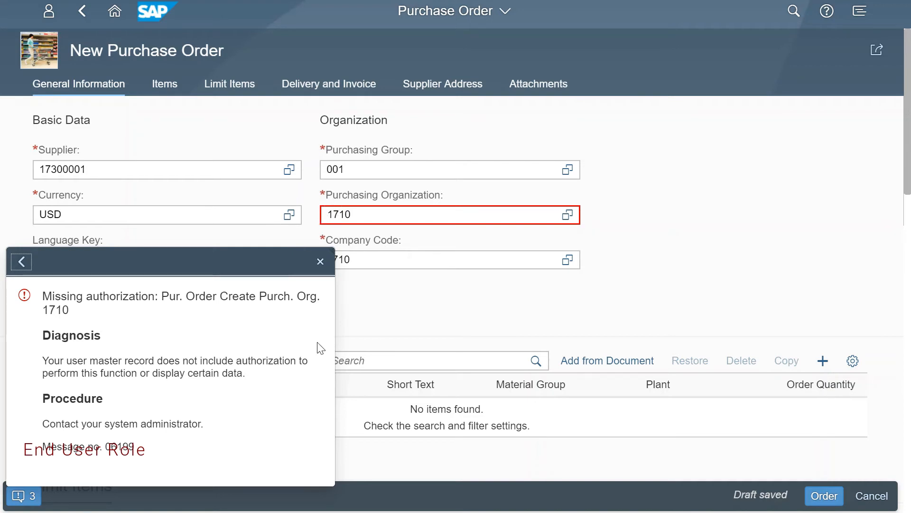
left_click(321, 261)
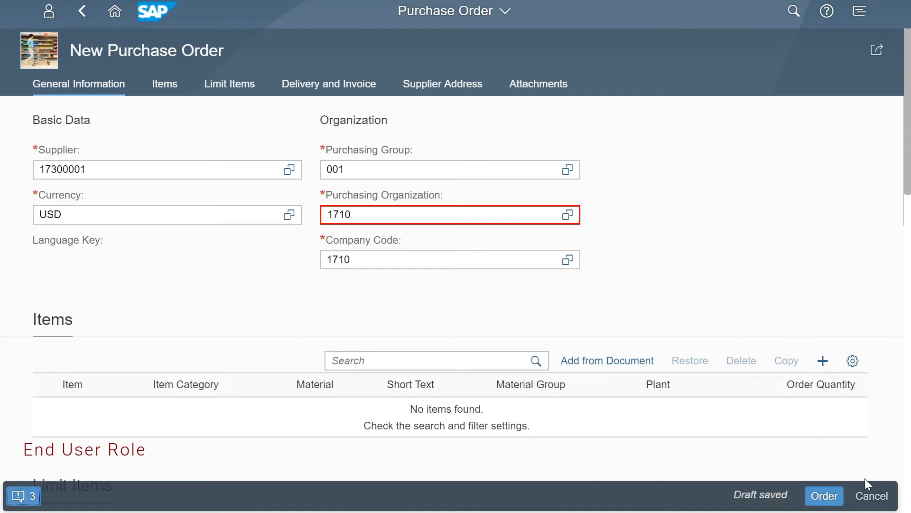
Discard the purchase order draft and return to the launchpad home page.
left_click(873, 495)
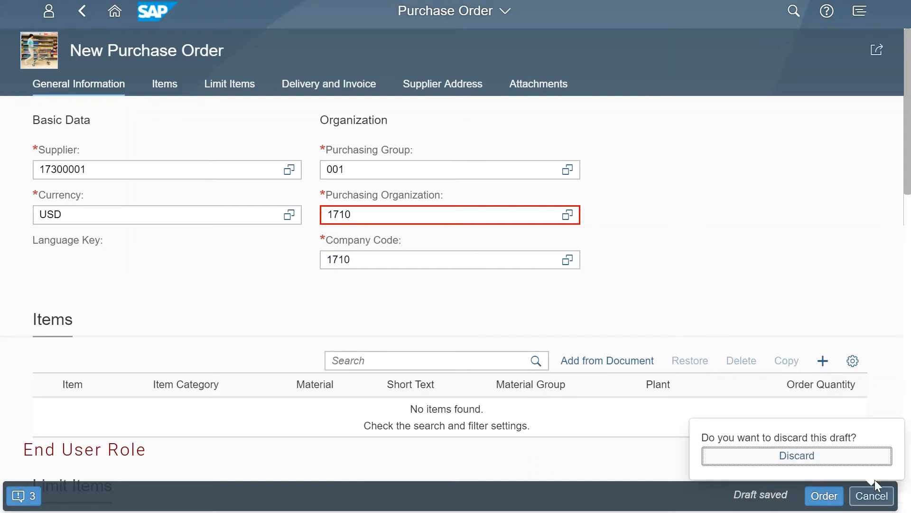
left_click(832, 460)
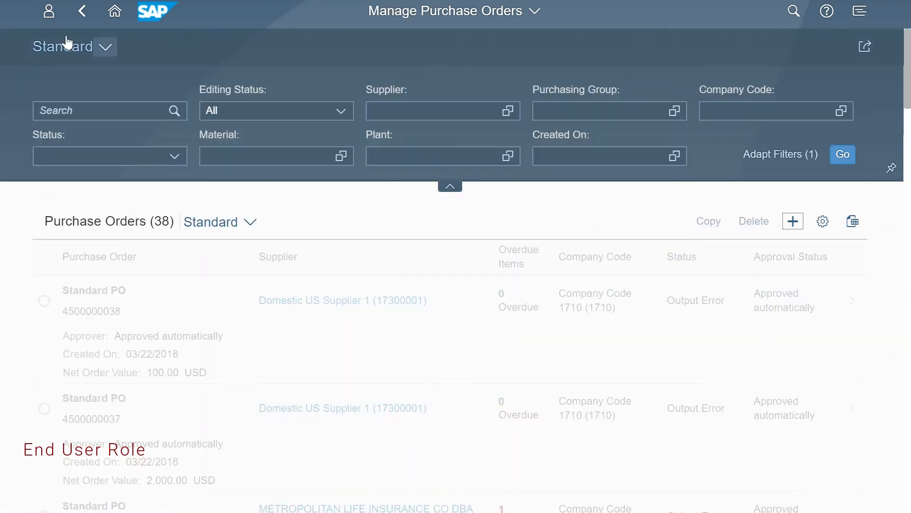
left_click(115, 11)
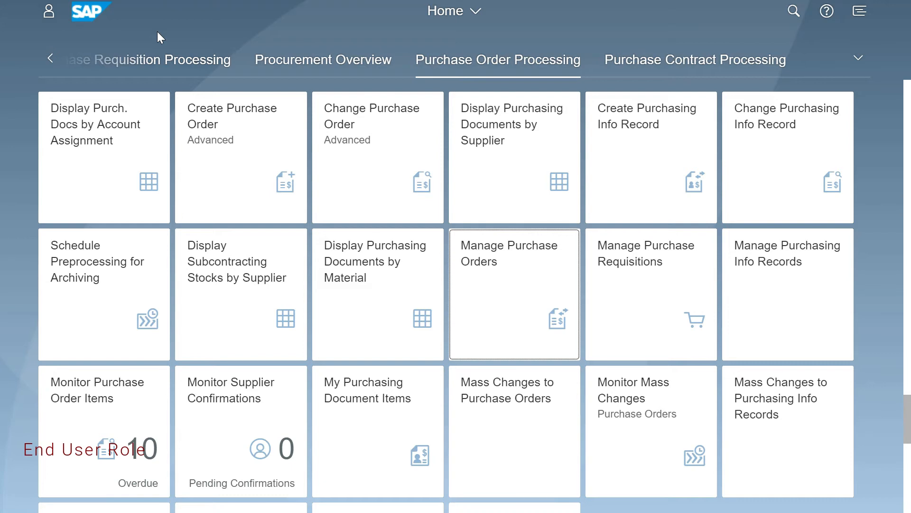
Switch back to the administrator session and open the general restrictions of the Purch. Officer POrg 1010 role for maintenance.
key("alt+Tab")
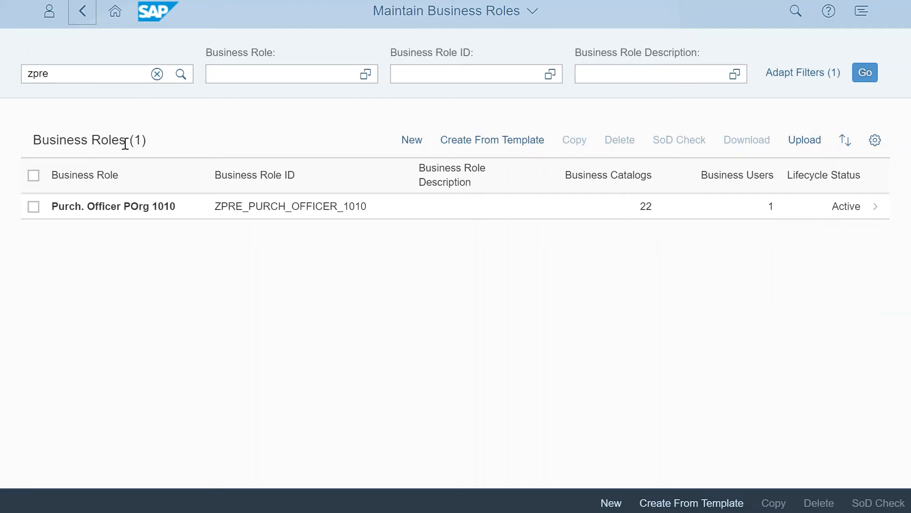
left_click(141, 208)
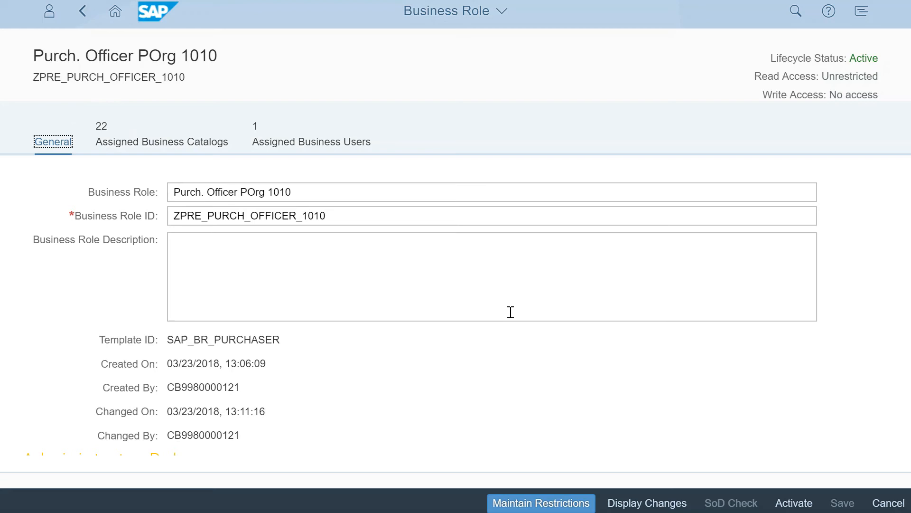
left_click(538, 501)
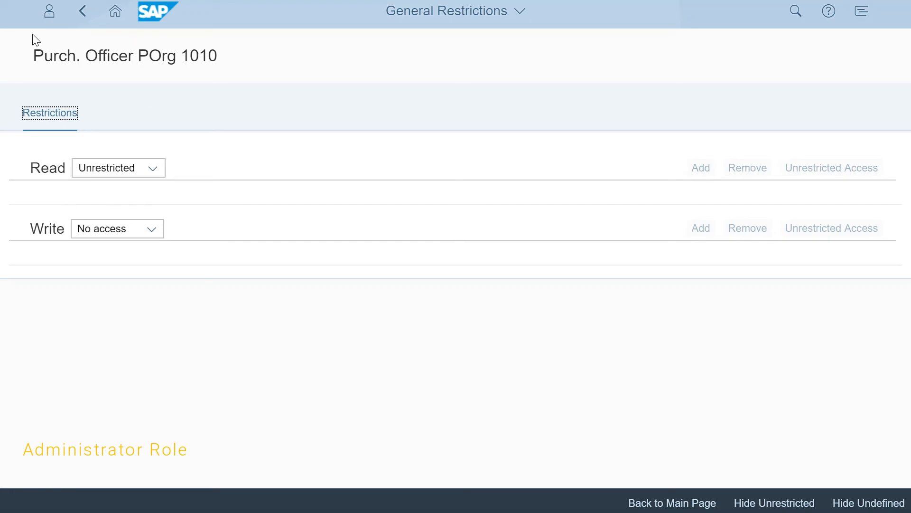
Set the role's general write access to Unrestricted.
left_click_drag(58, 56, 208, 55)
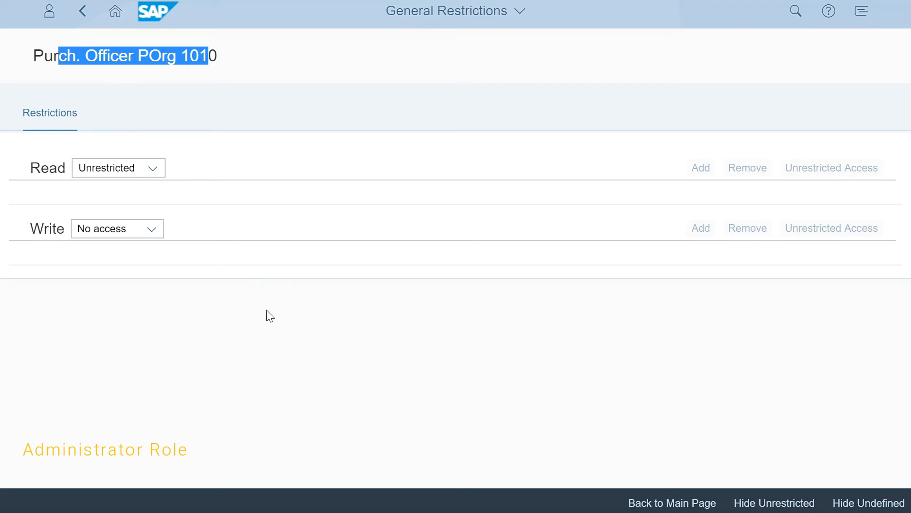
left_click(152, 229)
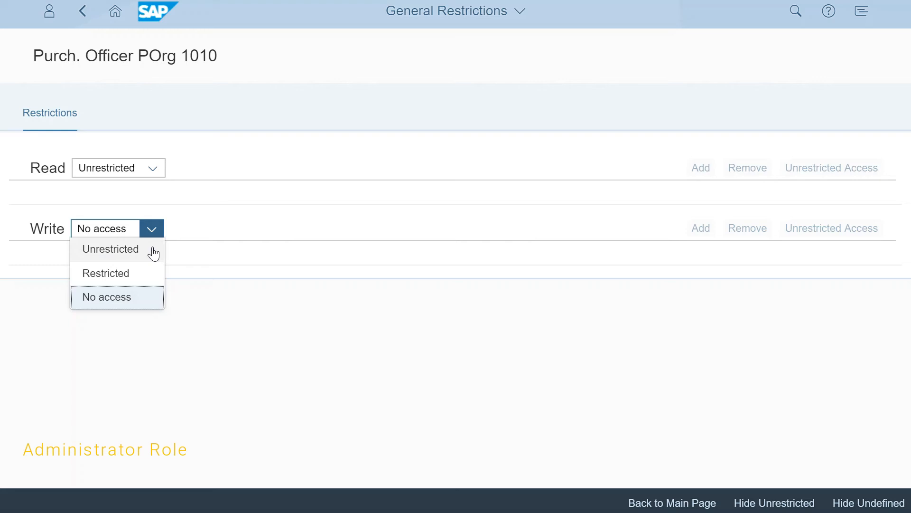
left_click(154, 253)
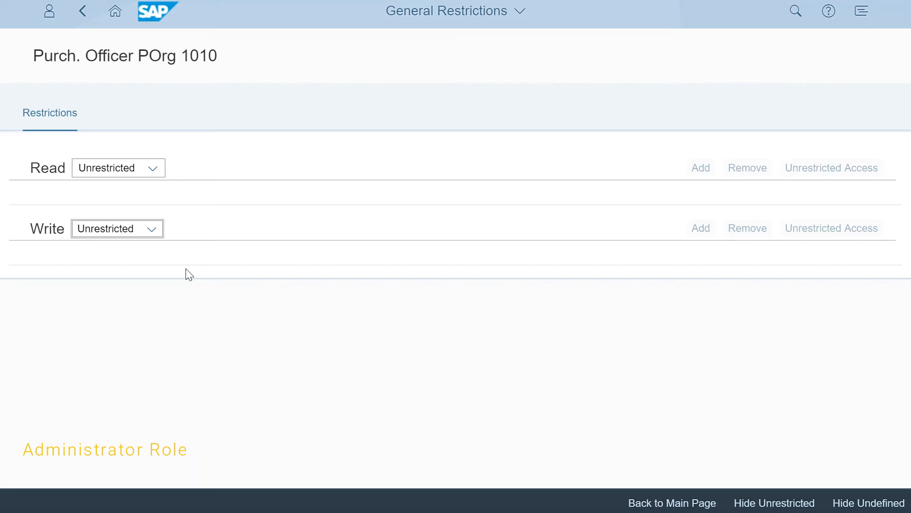
Set the role's general write access to Restricted and review the general restriction fields offered for it.
left_click(152, 231)
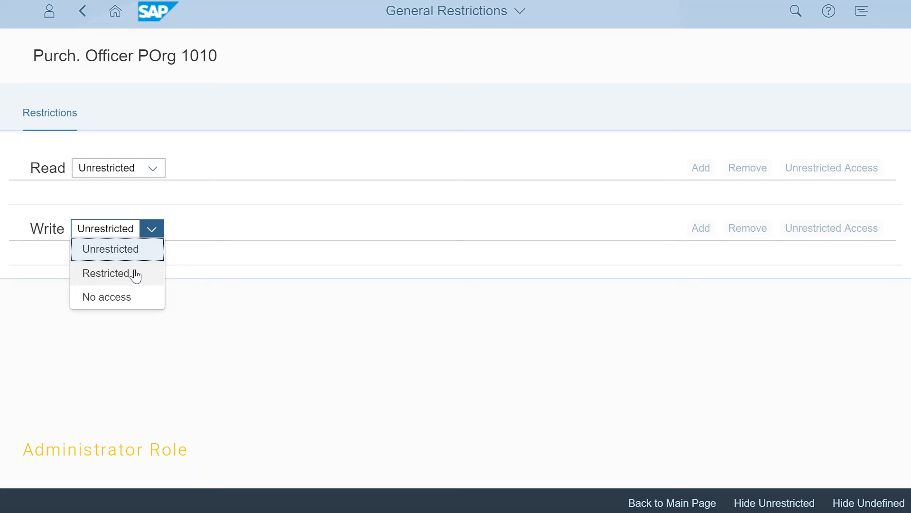
left_click(135, 274)
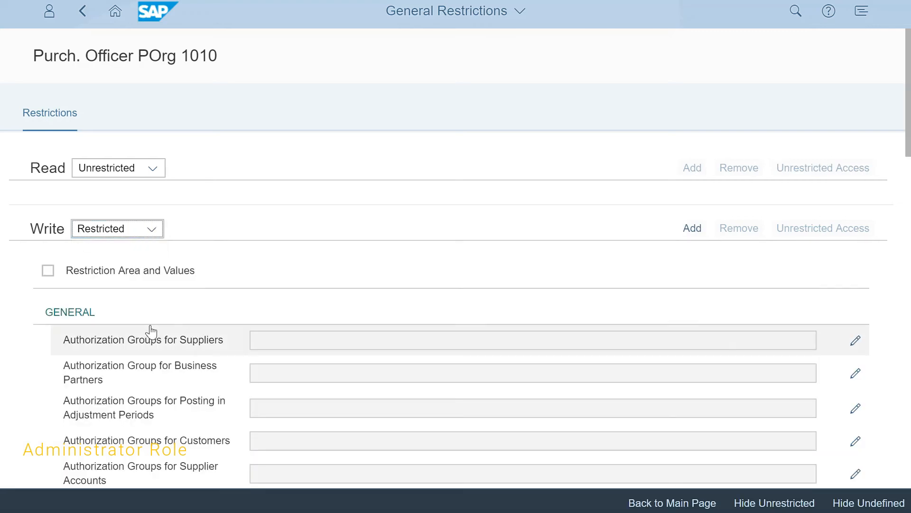
scroll(148, 339, "down", 5)
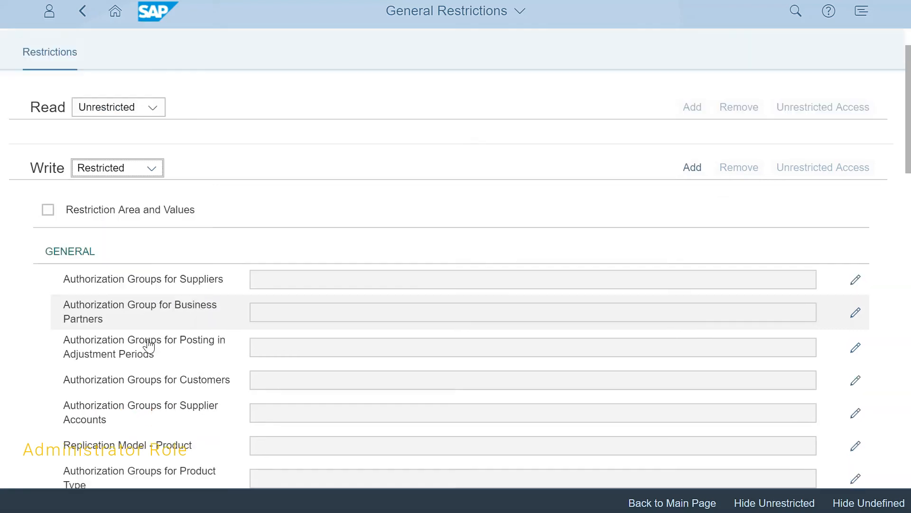
scroll(149, 345, "down", 6)
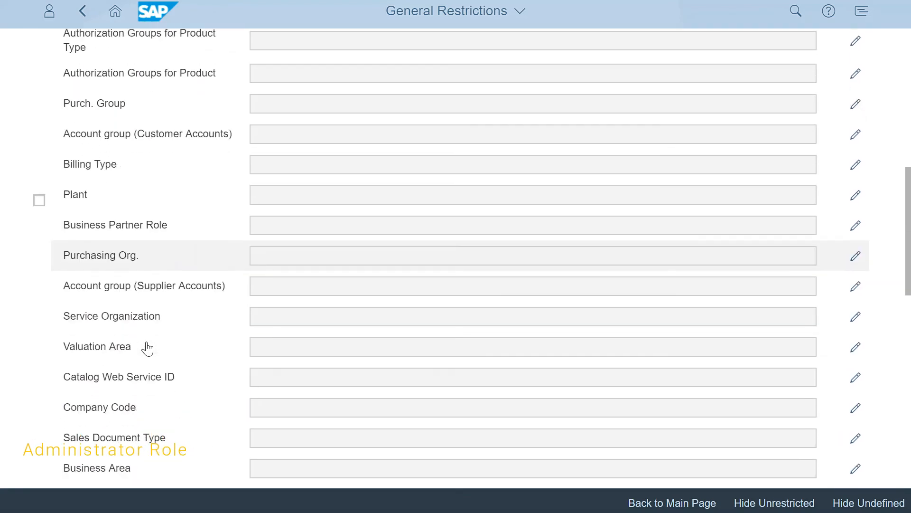
scroll(147, 348, "up", 11)
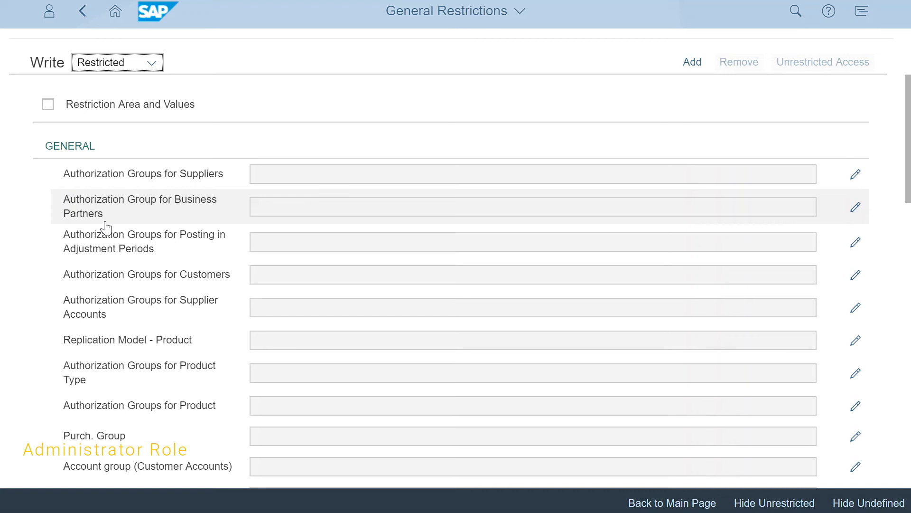
scroll(176, 332, "down", 2)
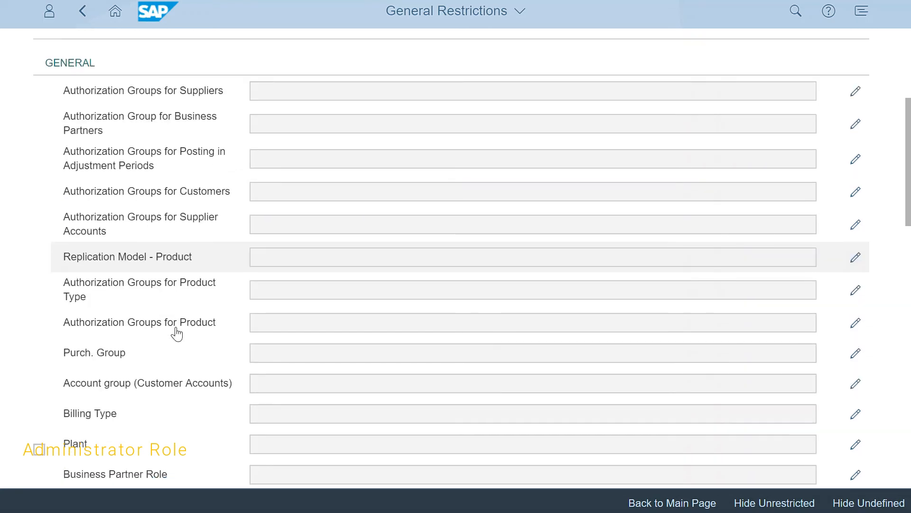
scroll(177, 333, "down", 2)
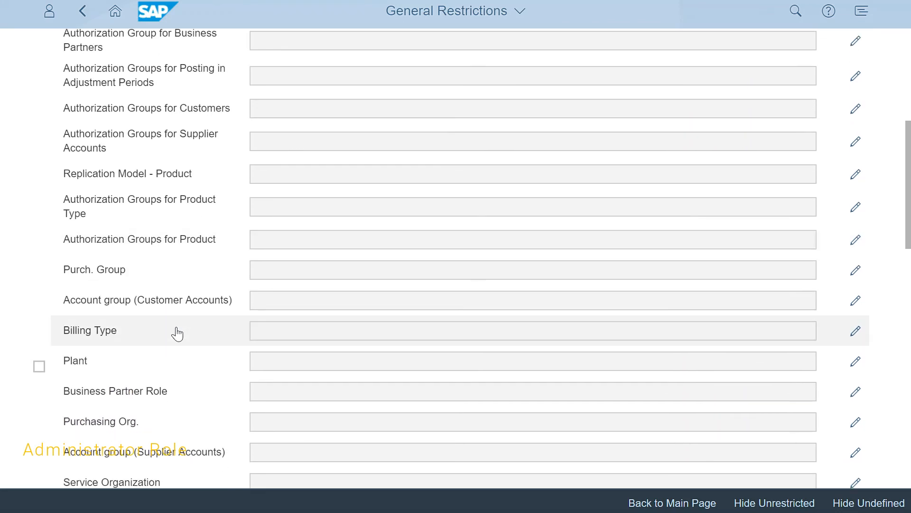
scroll(155, 354, "up", 4)
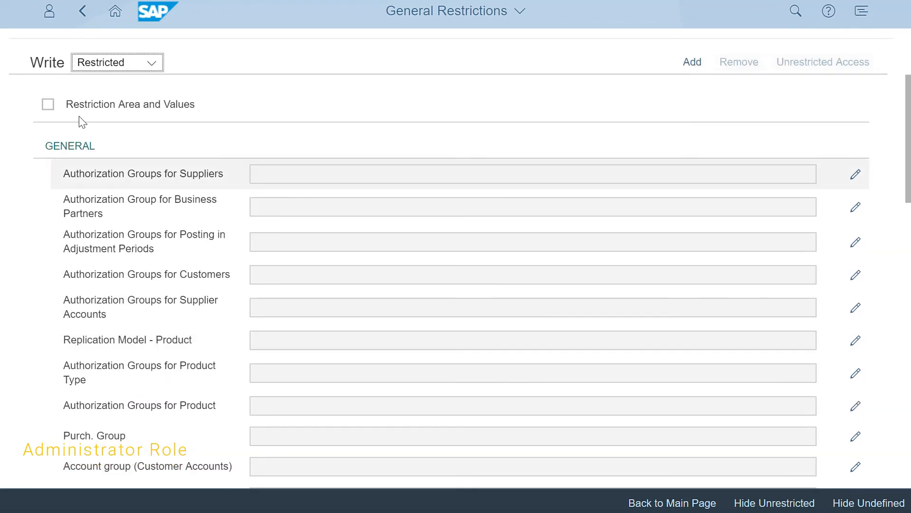
Open the write restrictions of the Purch. Group field for editing.
scroll(138, 183, "down", 6)
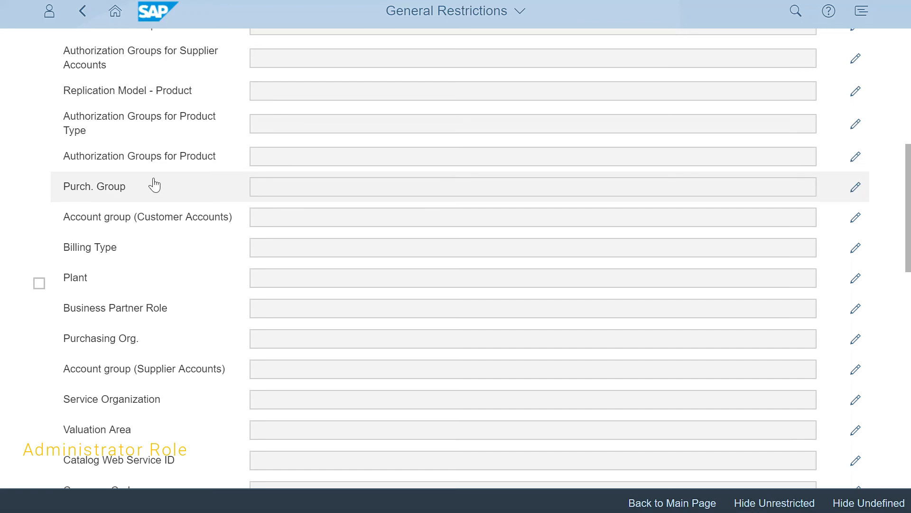
left_click(280, 179)
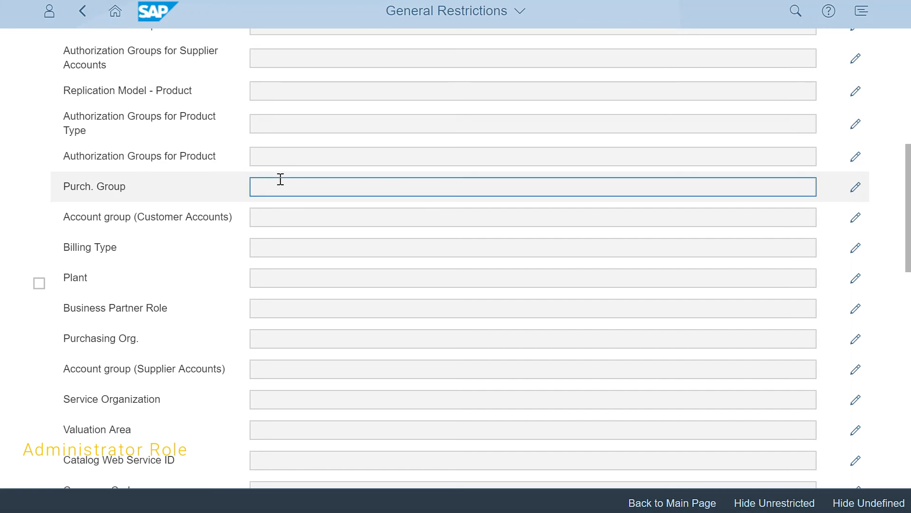
left_click(853, 193)
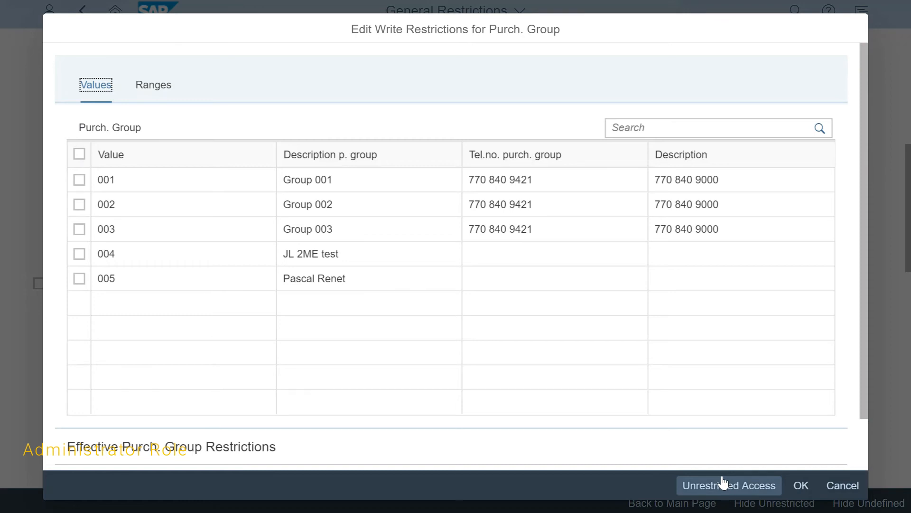
Try a purchasing group range from 001 to 003, and remove that range again.
left_click(151, 90)
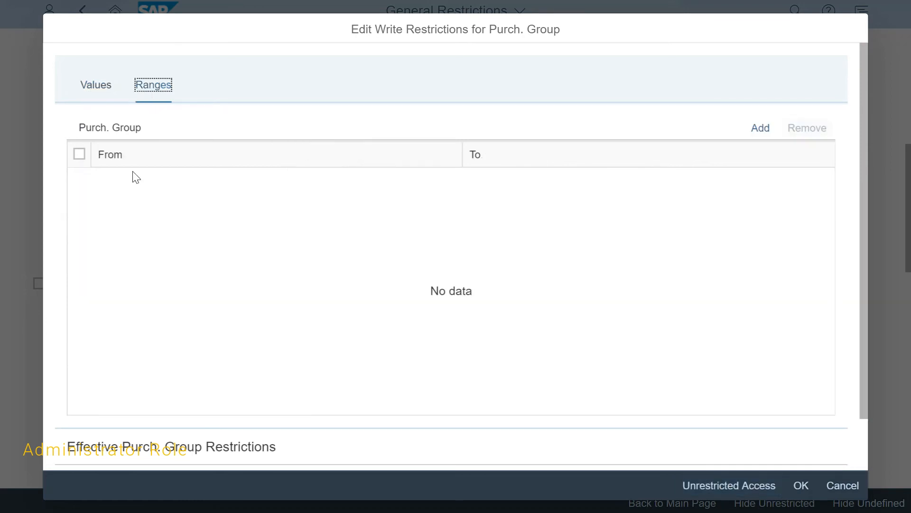
left_click(773, 129)
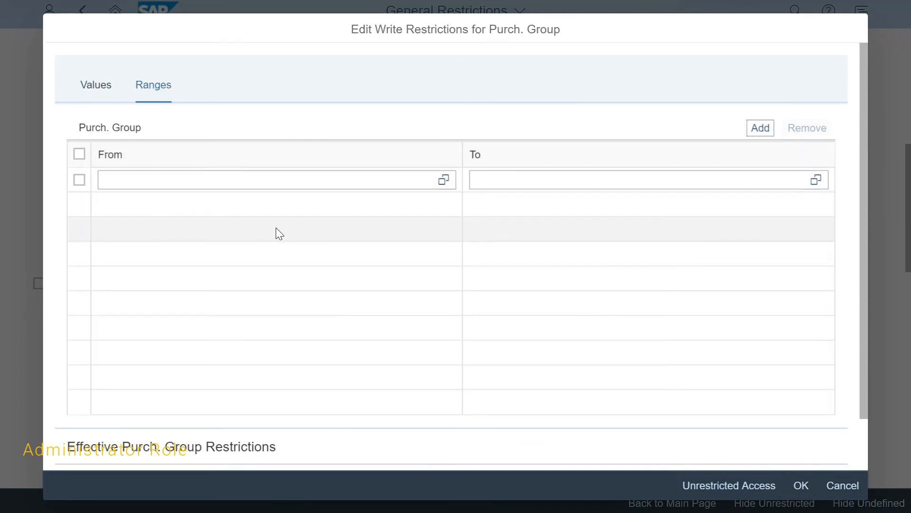
left_click(443, 179)
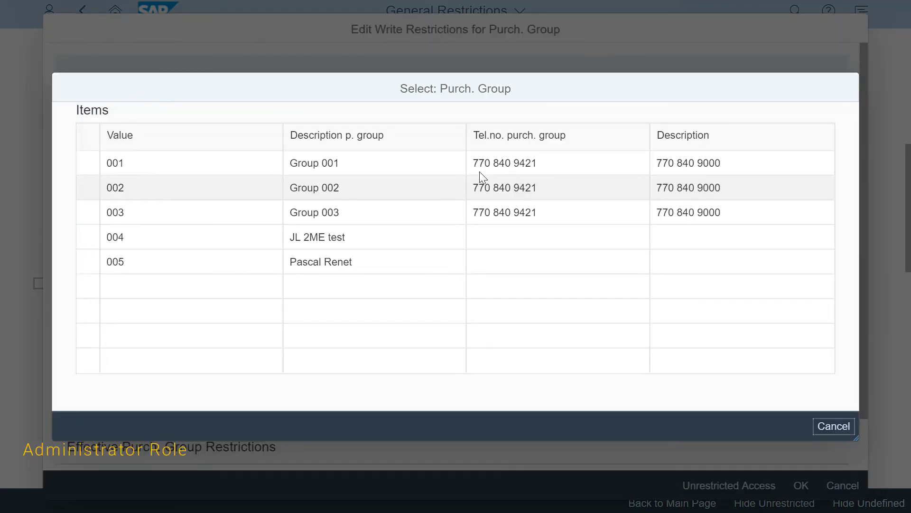
left_click(98, 164)
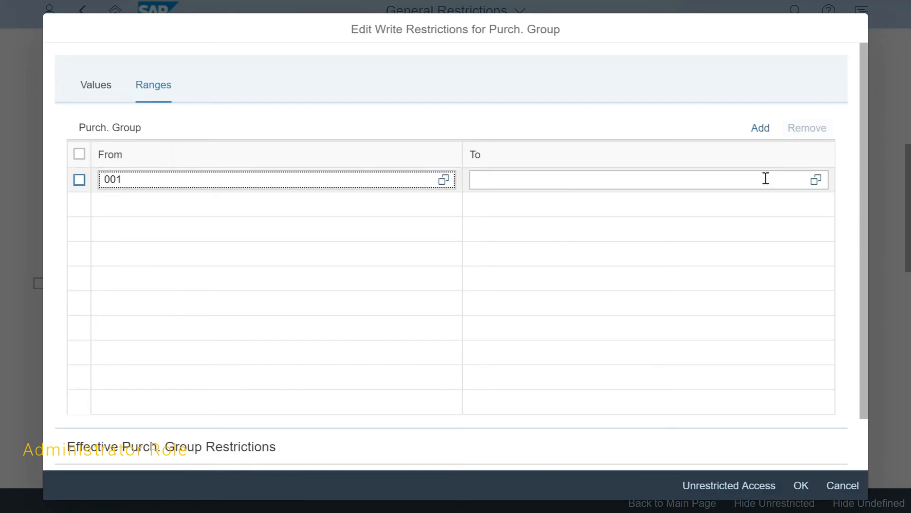
left_click(816, 179)
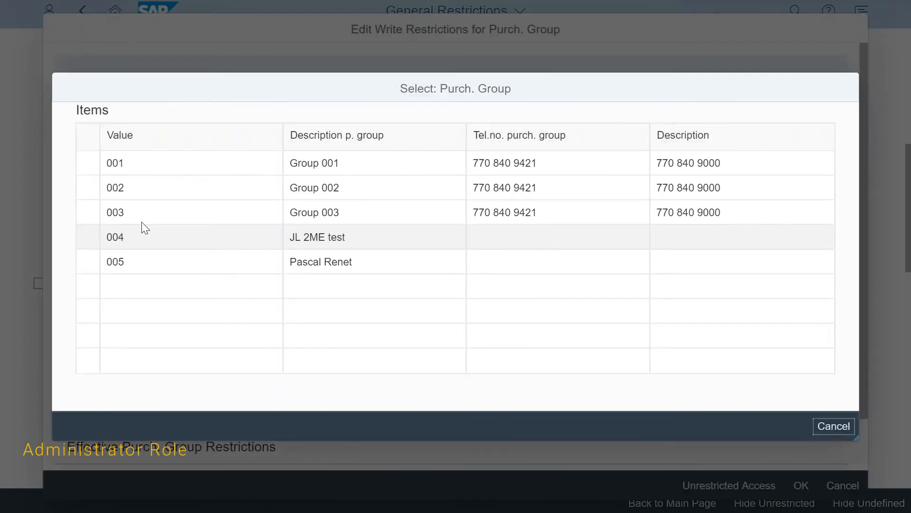
left_click(84, 213)
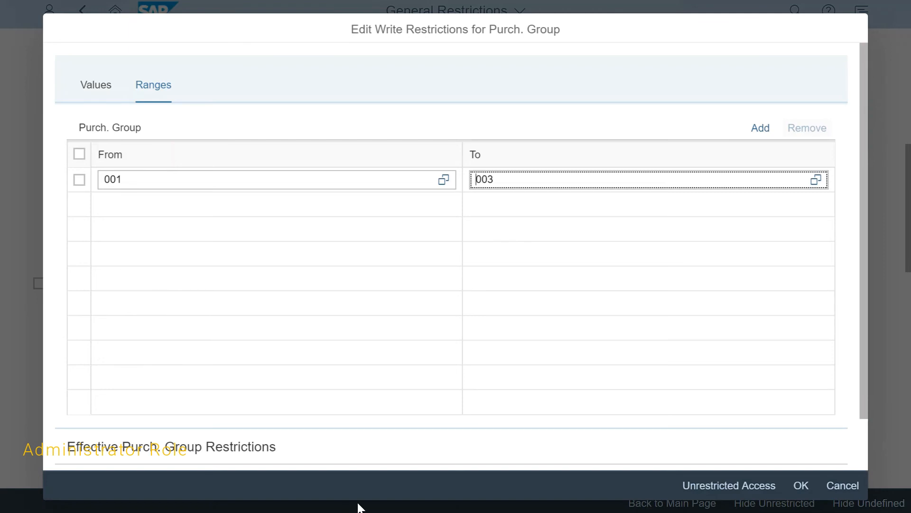
left_click(80, 179)
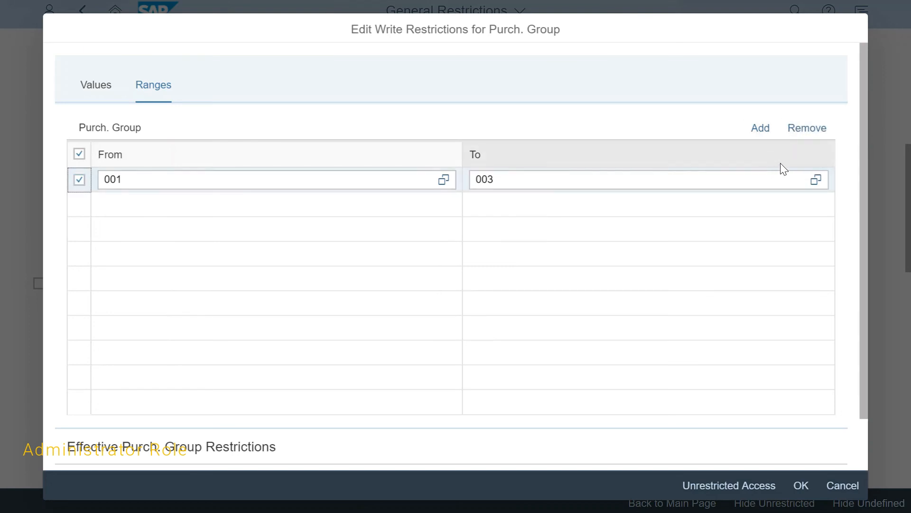
left_click(812, 135)
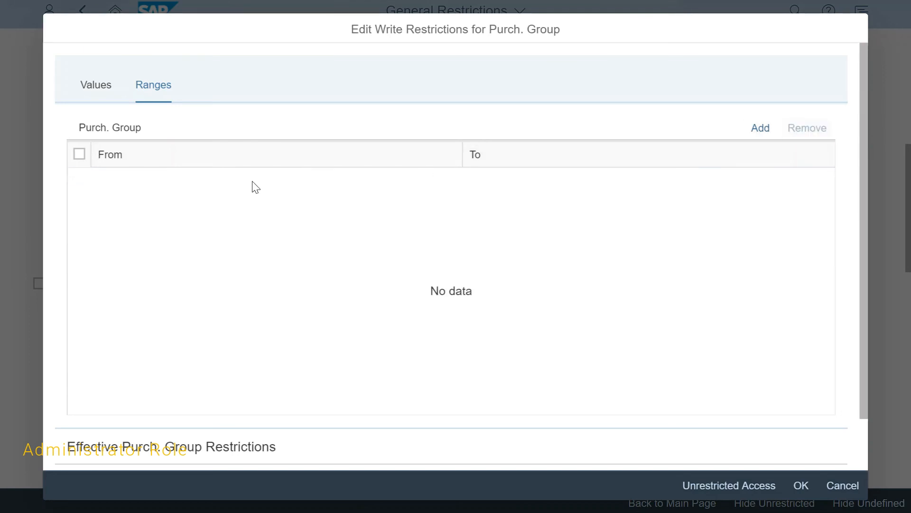
Restrict write access for Purch. Group to the single value 005 and confirm.
left_click(84, 95)
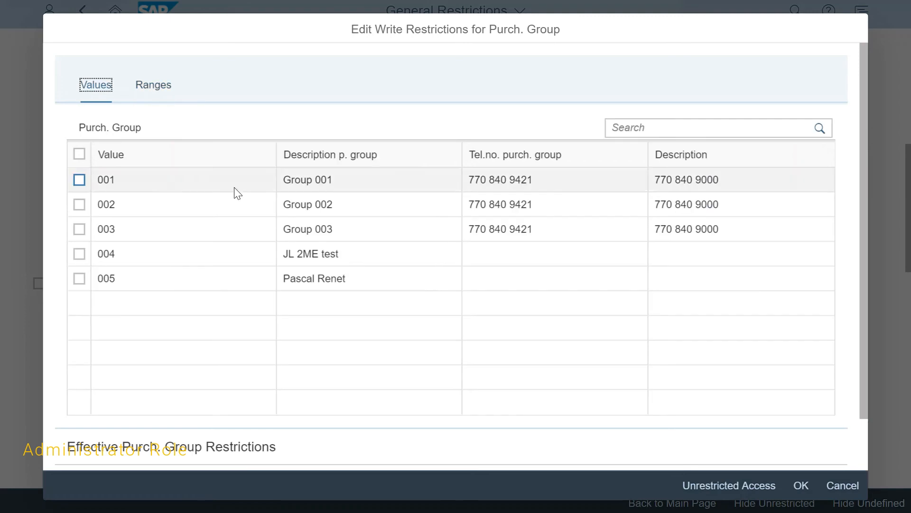
left_click(79, 279)
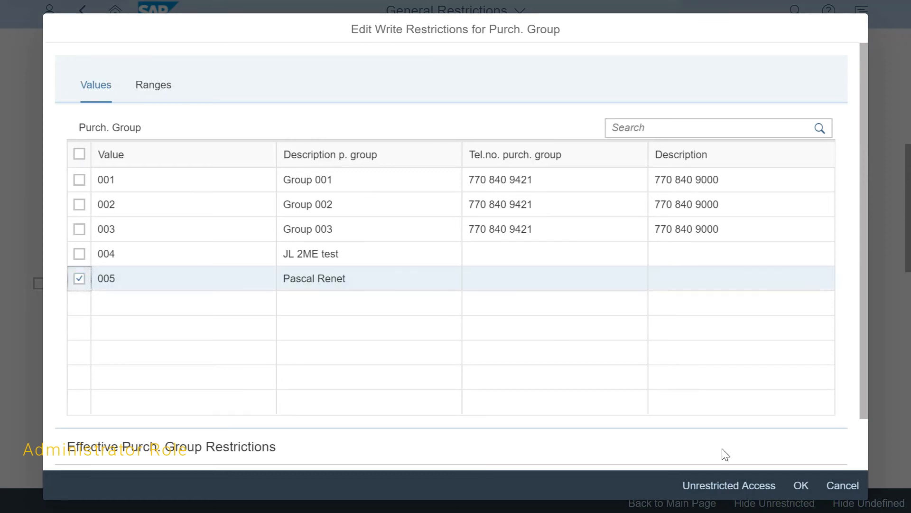
left_click(802, 496)
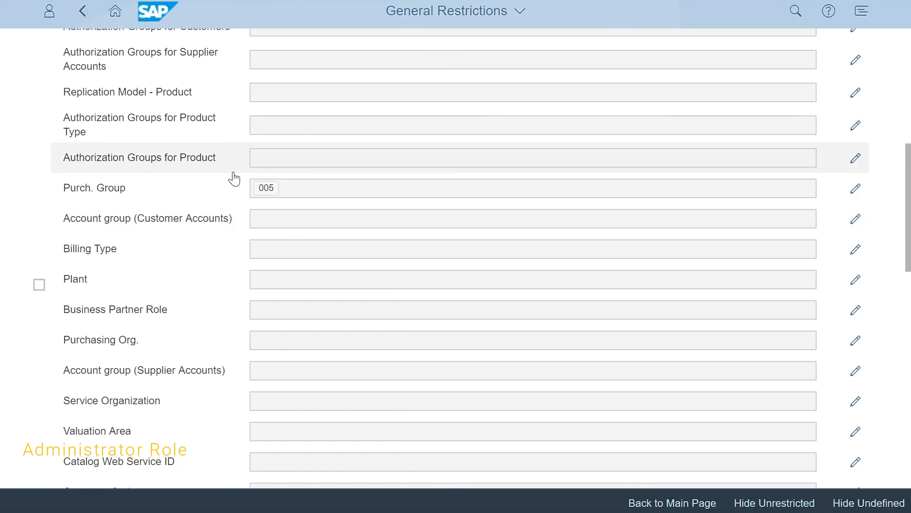
Restrict the role's write access for Plant to the value 1710.
scroll(229, 177, "up", 5)
scroll(230, 177, "up", 2)
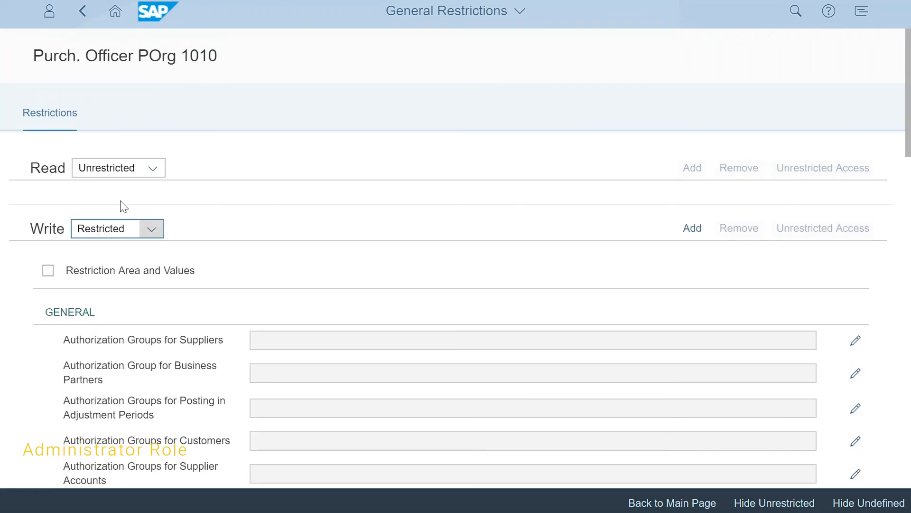
scroll(220, 310, "down", 7)
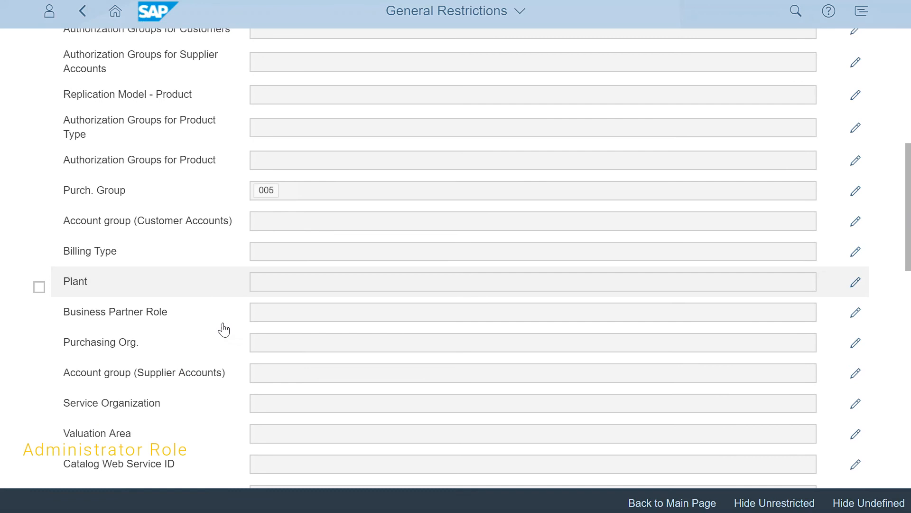
left_click(274, 279)
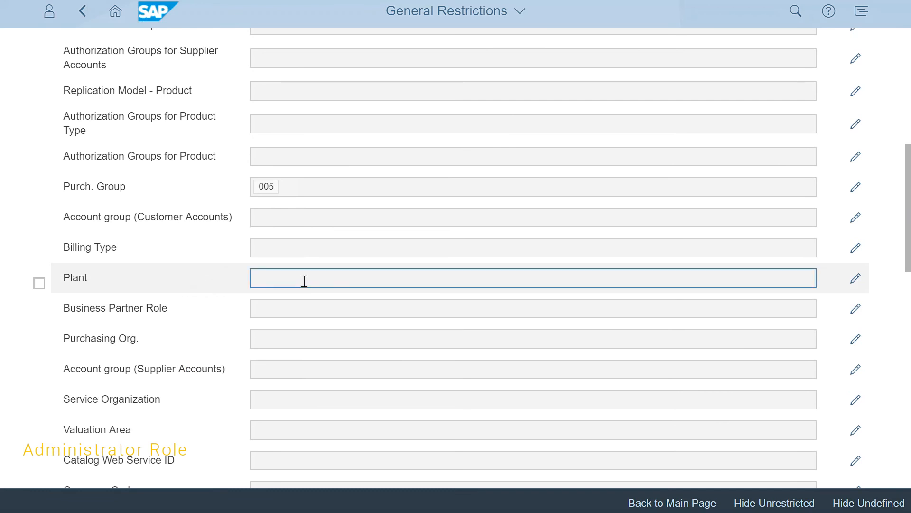
left_click(856, 280)
left_click(80, 199)
left_click(801, 485)
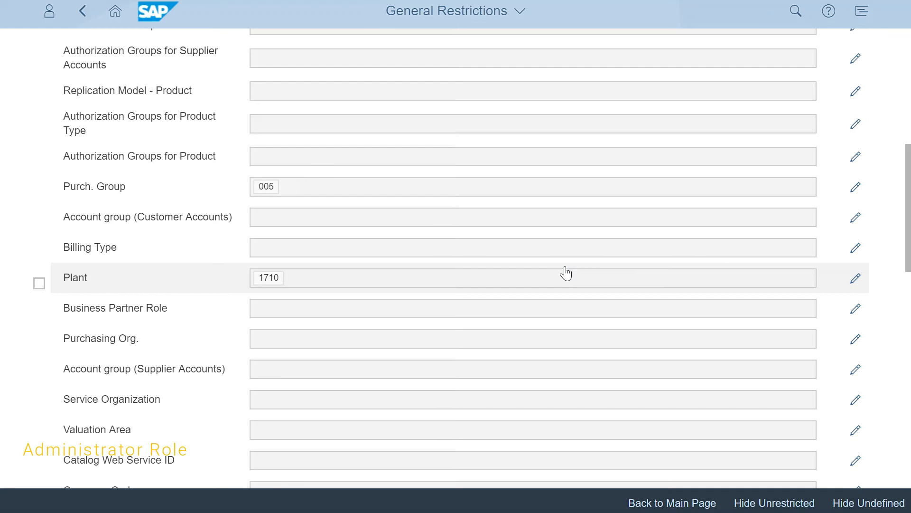
Restrict the role's write access for Purchasing Org. to the value 1710.
left_click(856, 339)
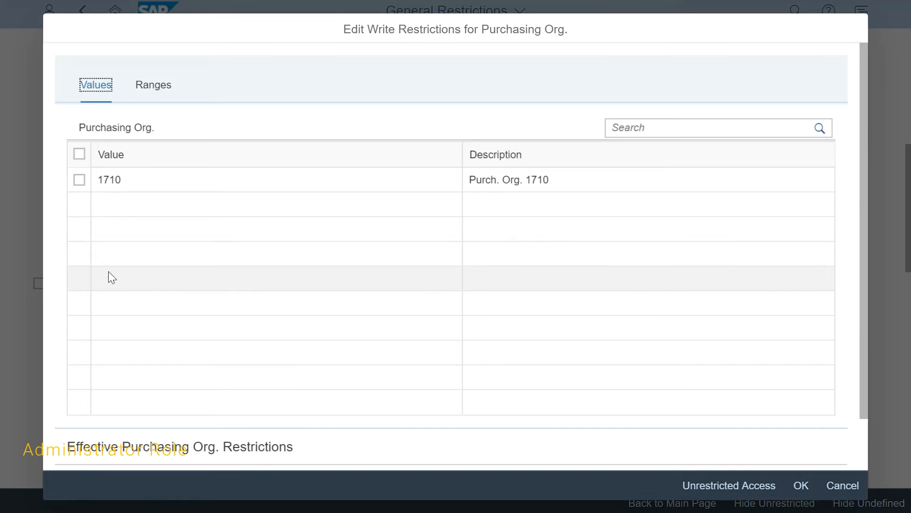
left_click(80, 182)
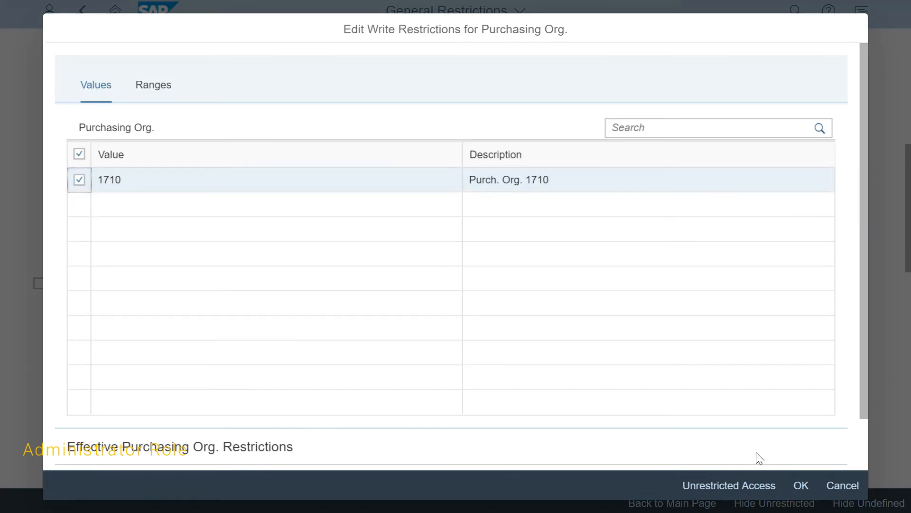
left_click(800, 485)
Grant unrestricted write access for the Company Code field and confirm the removal of its assigned values.
scroll(648, 299, "down", 1)
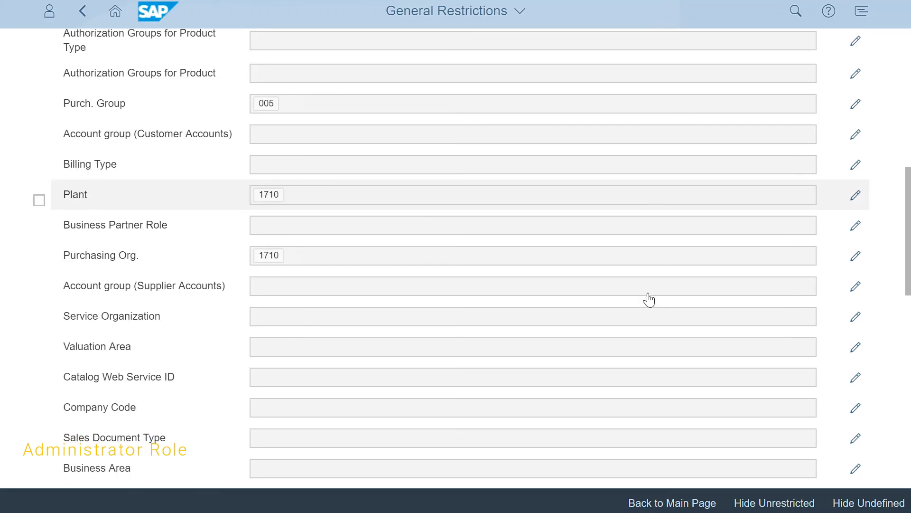
left_click(648, 293)
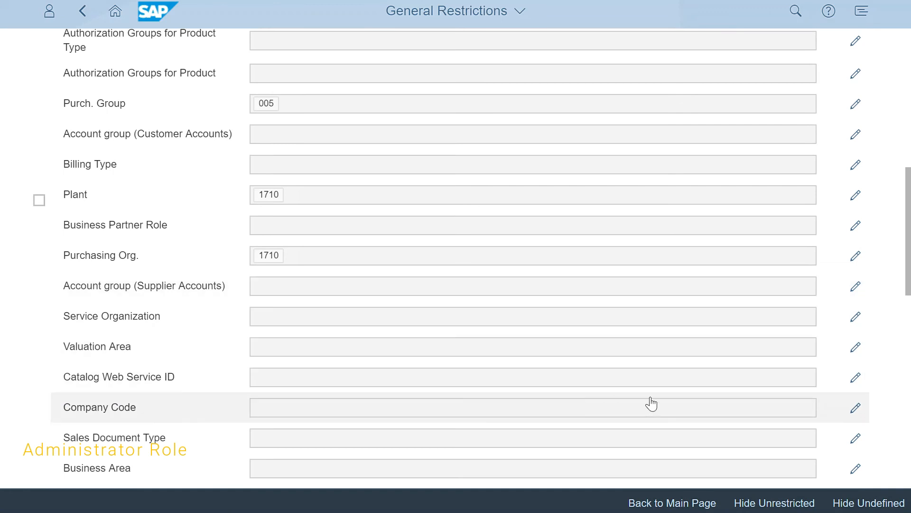
left_click(846, 414)
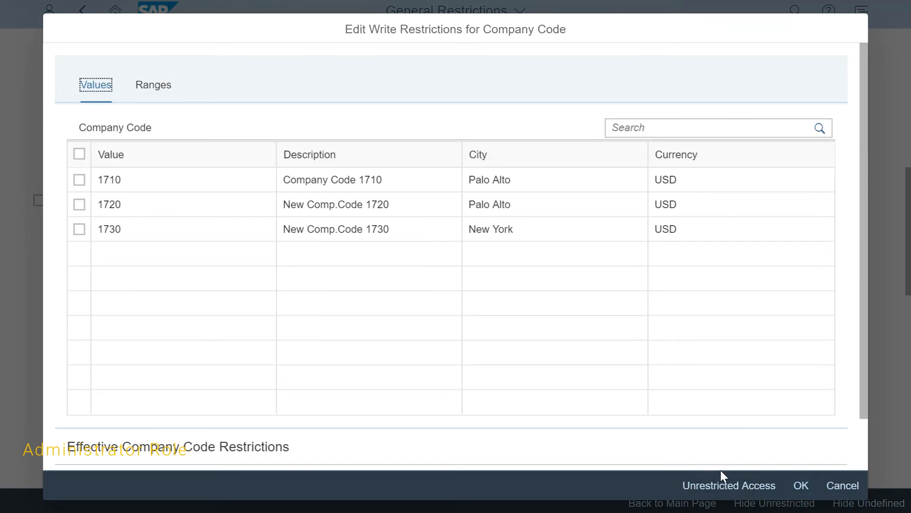
left_click(737, 482)
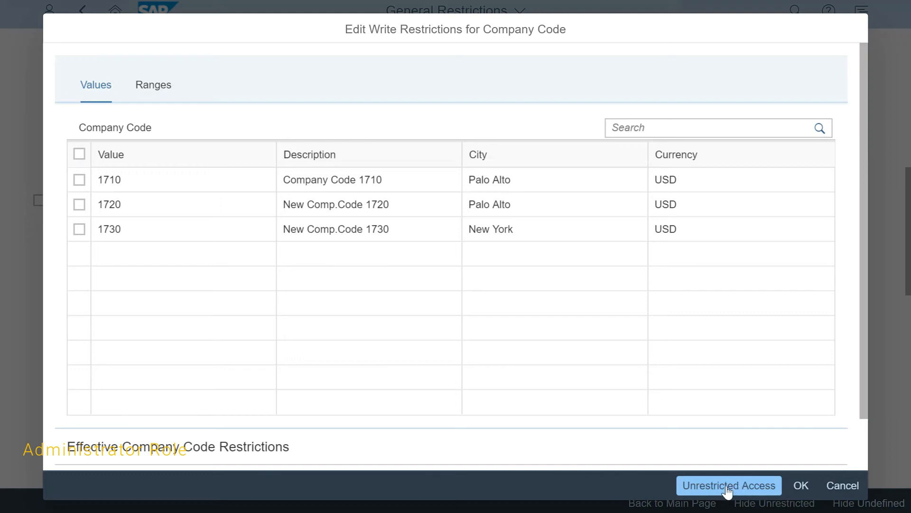
left_click(734, 486)
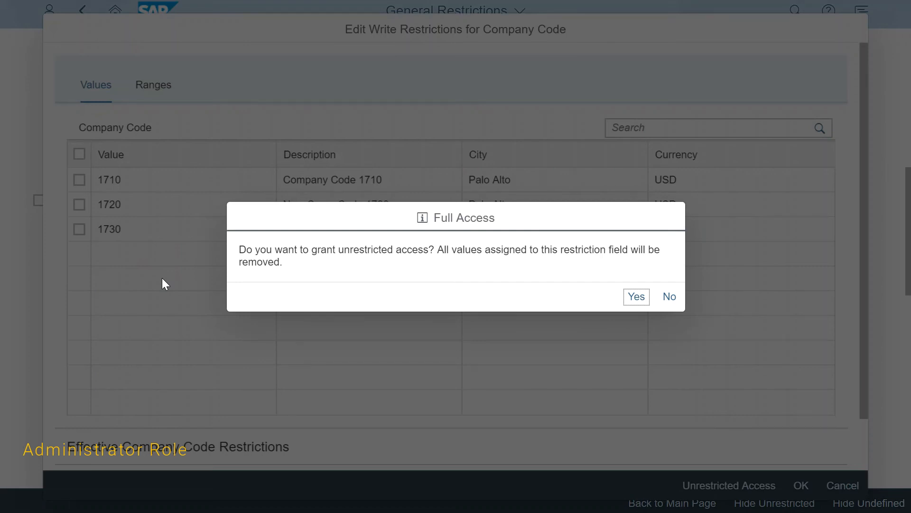
left_click(636, 297)
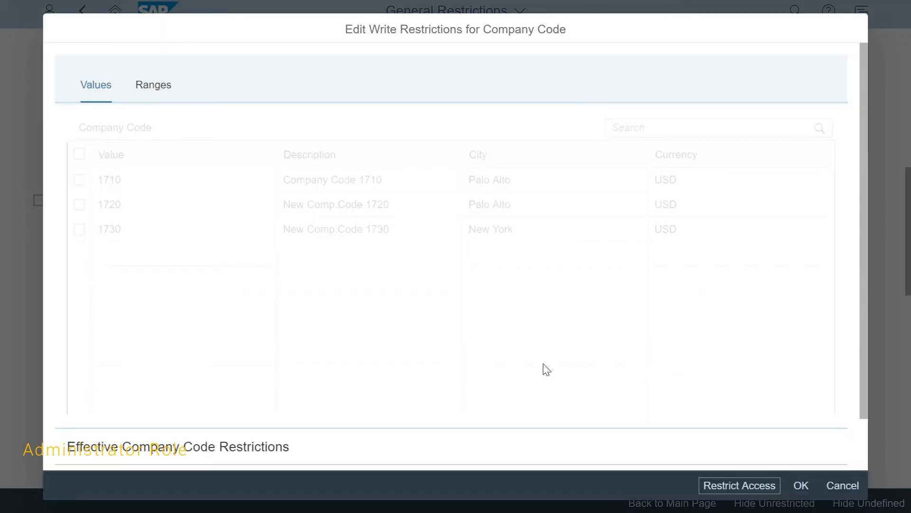
left_click(802, 485)
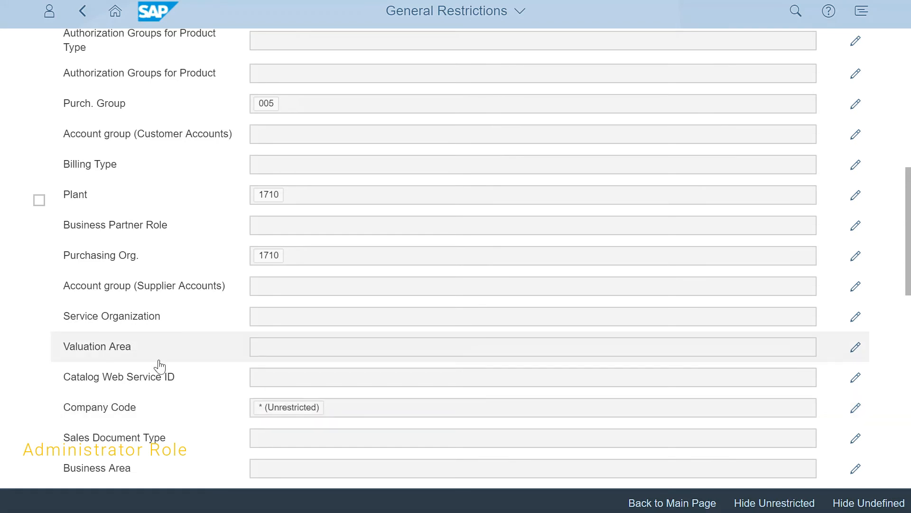
Review the role's write restrictions, activate the purchasing officer role and return to the business roles list.
scroll(198, 422, "down", 4)
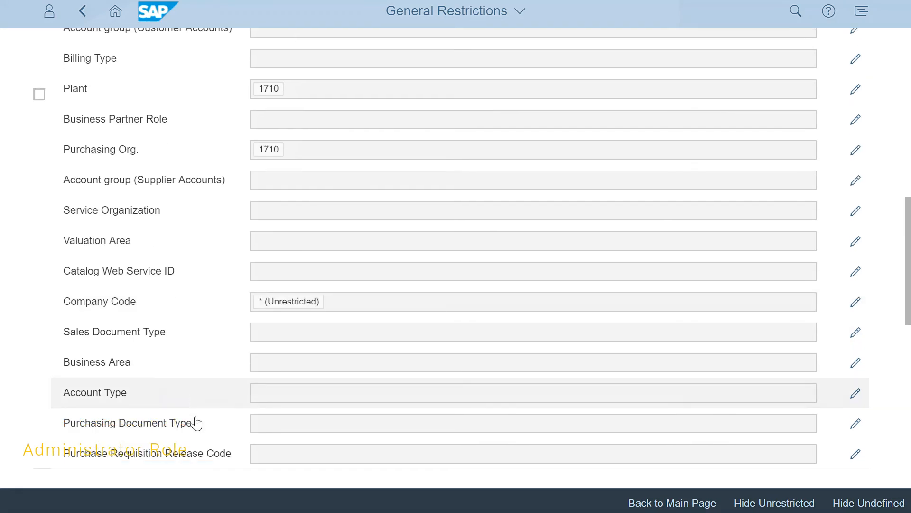
scroll(216, 147, "down", 10)
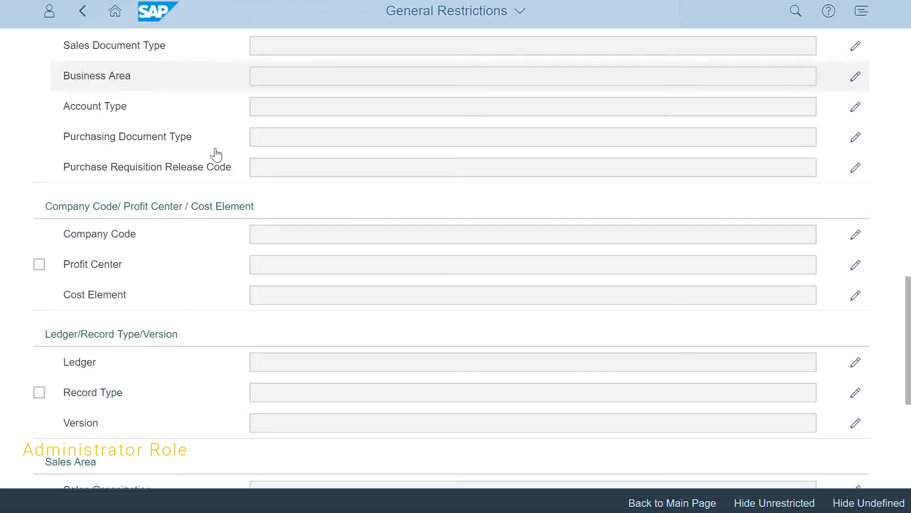
scroll(217, 157, "up", 7)
scroll(218, 192, "up", 15)
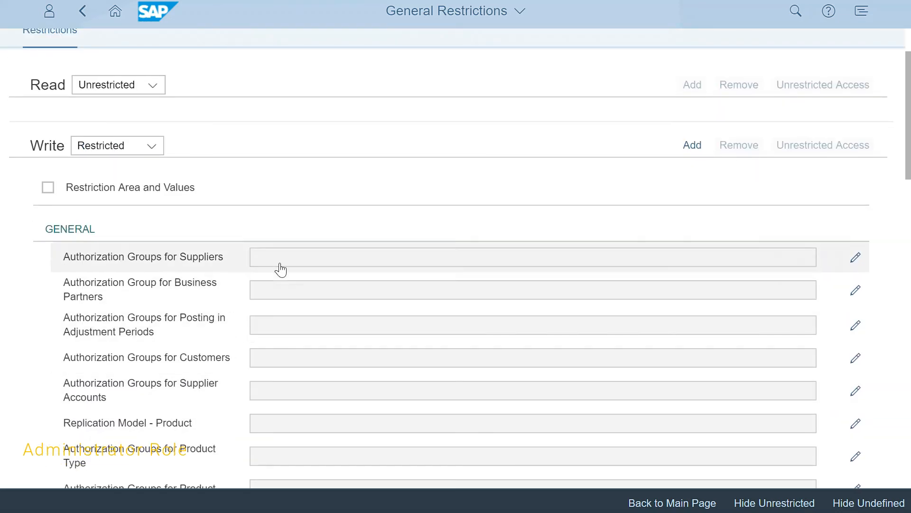
scroll(263, 387, "down", 2)
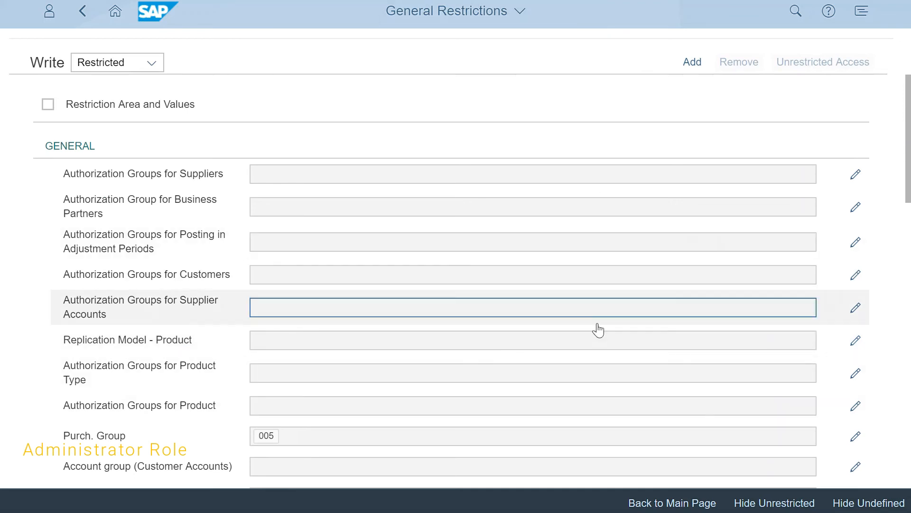
left_click(693, 503)
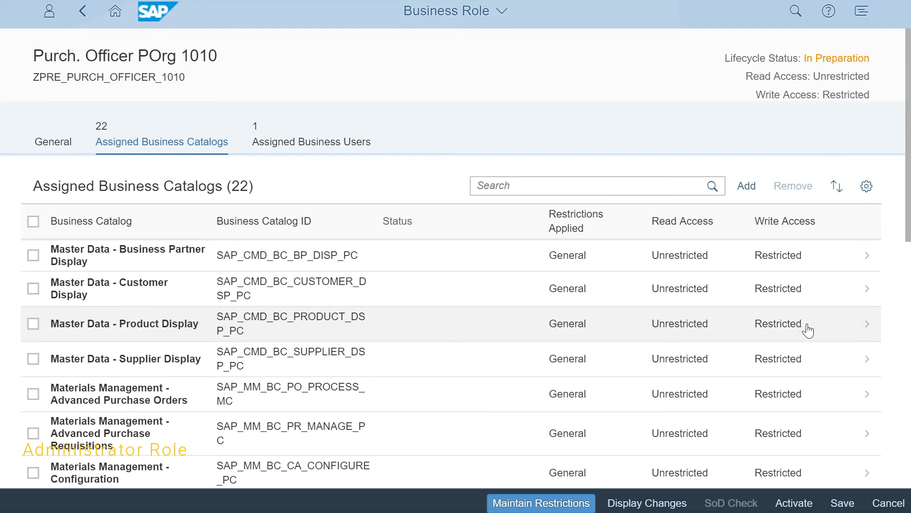
left_click(790, 506)
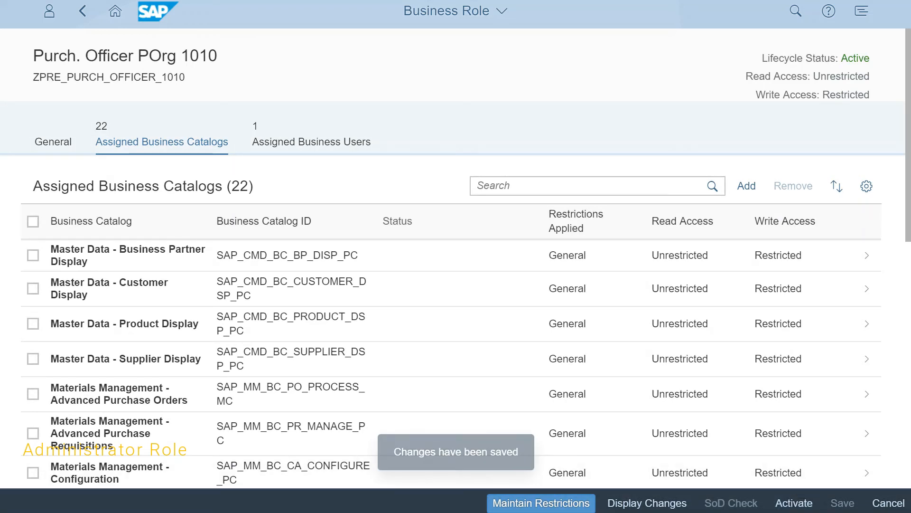
left_click(83, 11)
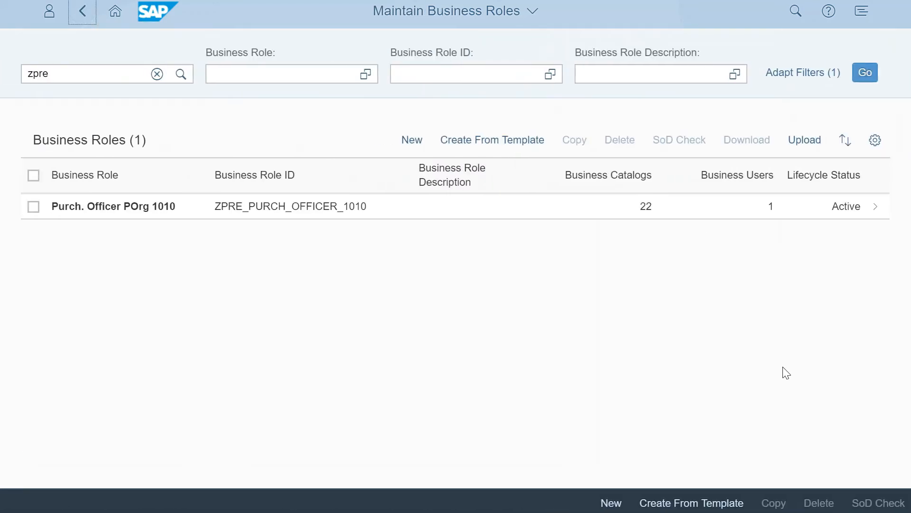
Switch to the end user's launchpad, reload it and open Manage Purchase Orders from the Purchase Order Processing group.
key("alt+Tab")
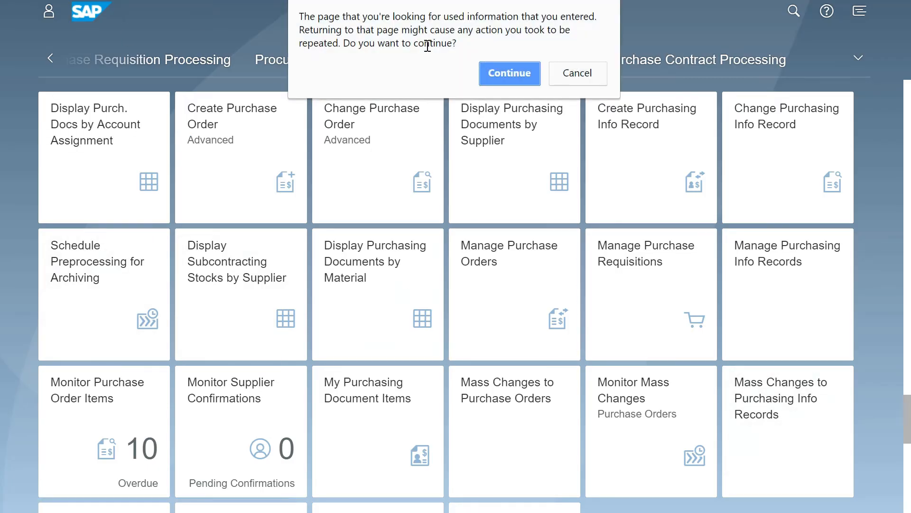
left_click(520, 69)
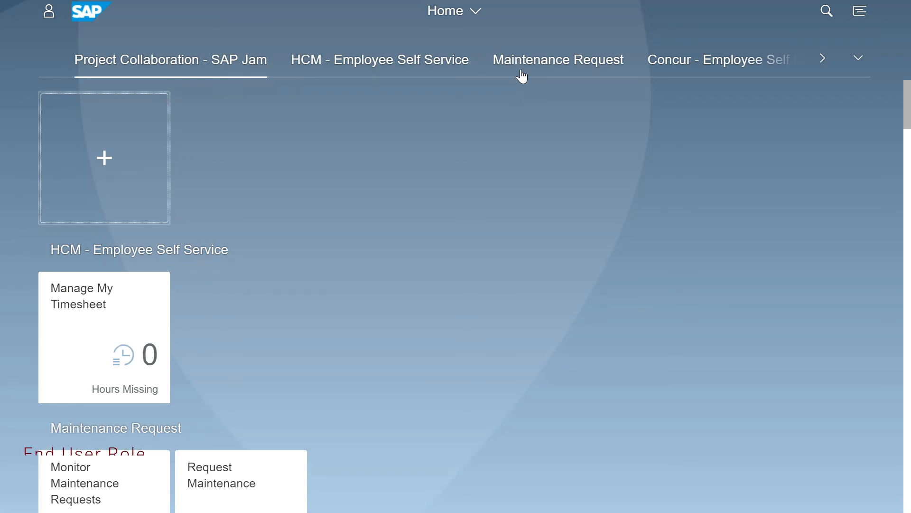
left_click(860, 67)
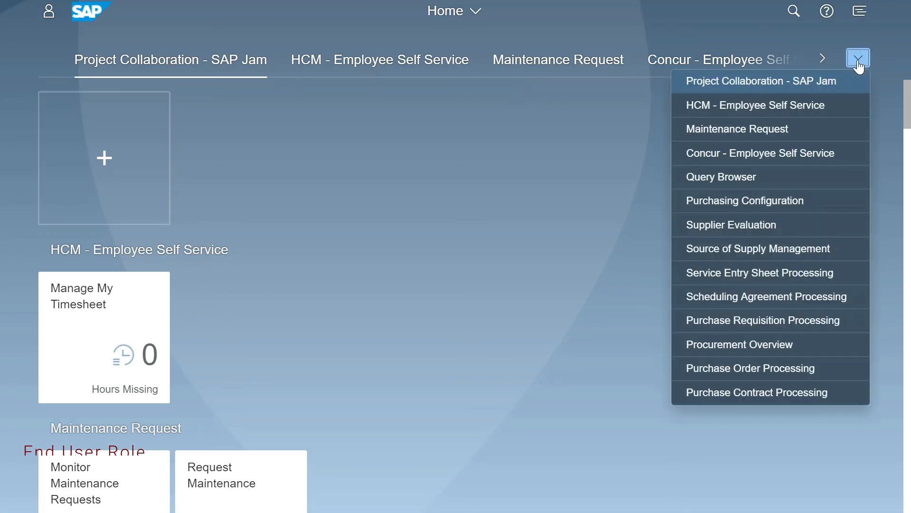
left_click(726, 366)
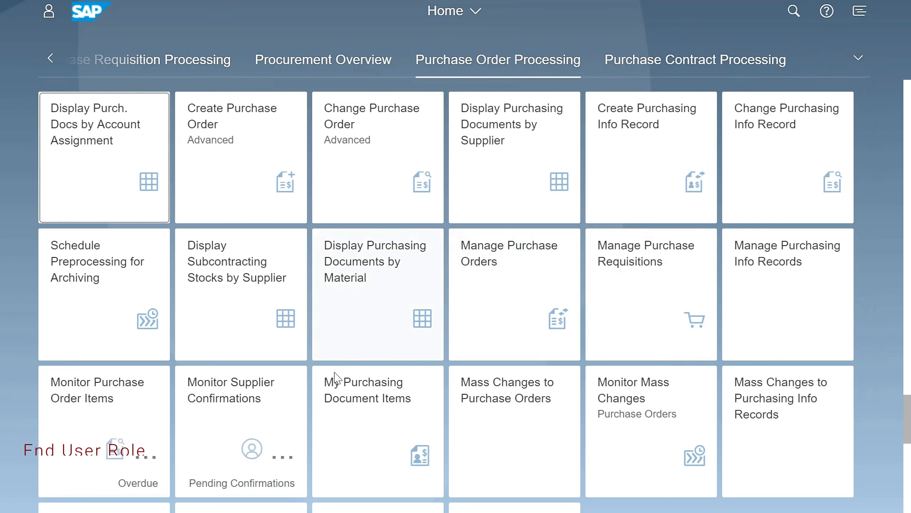
left_click(485, 268)
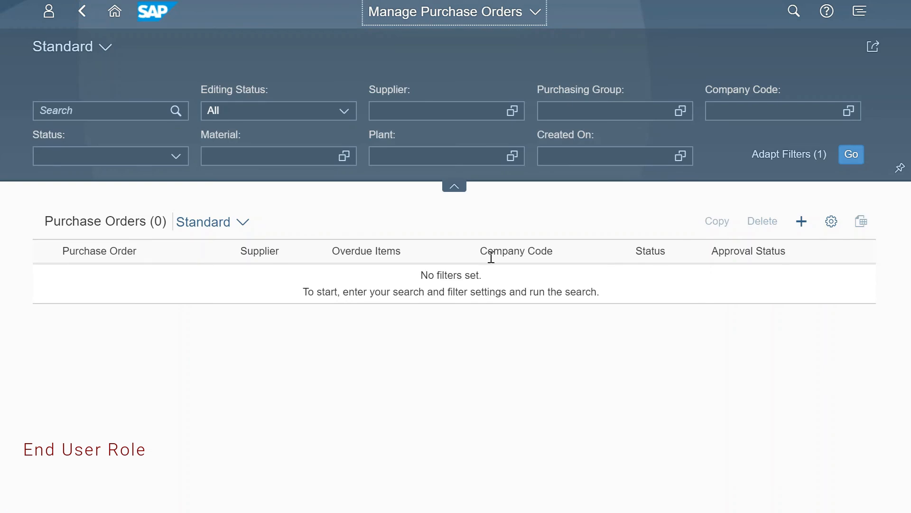
Start a new purchase order and enter Domestic US Supplier 1 as its supplier.
left_click(802, 223)
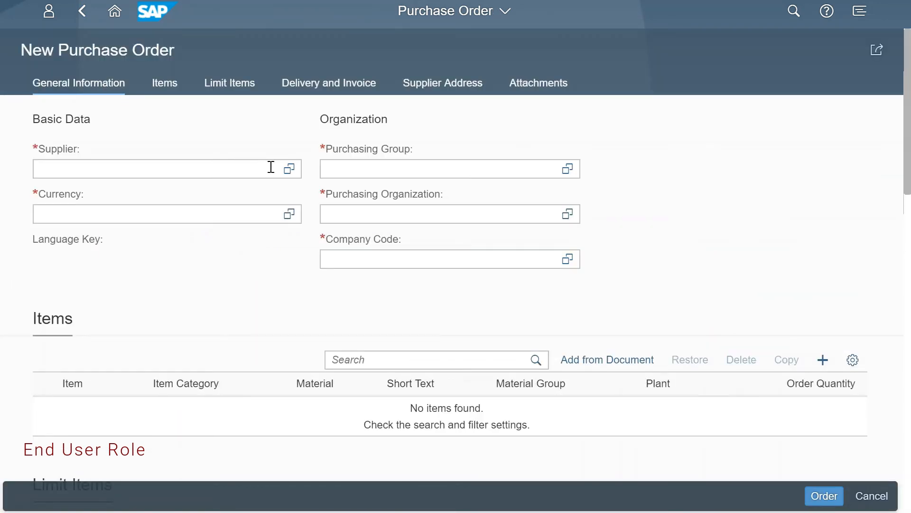
left_click(289, 168)
left_click(821, 85)
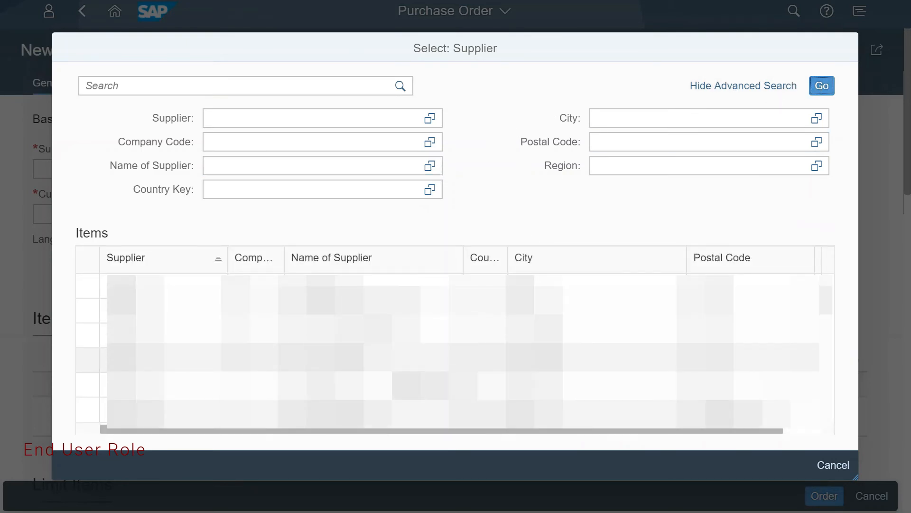
left_click(398, 357)
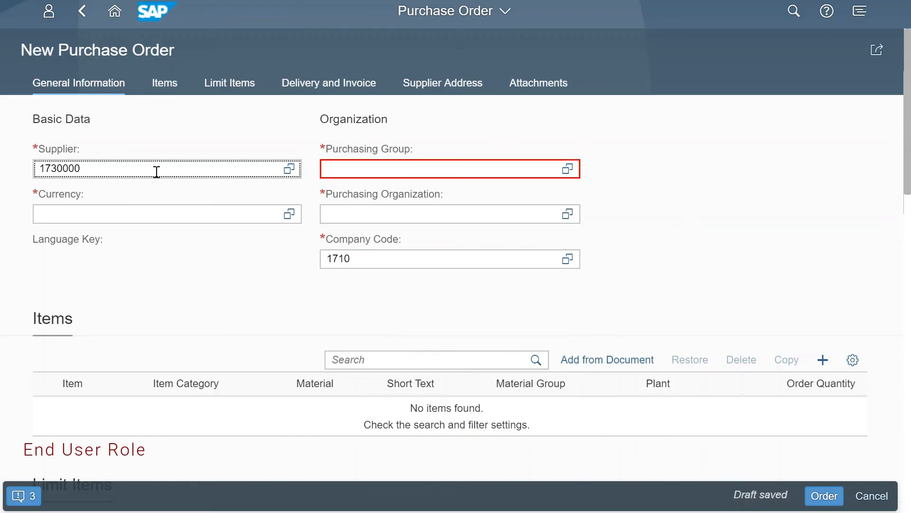
type("1")
Examine the purchase order's messages and the details of the purchasing group authorization error.
left_click(28, 501)
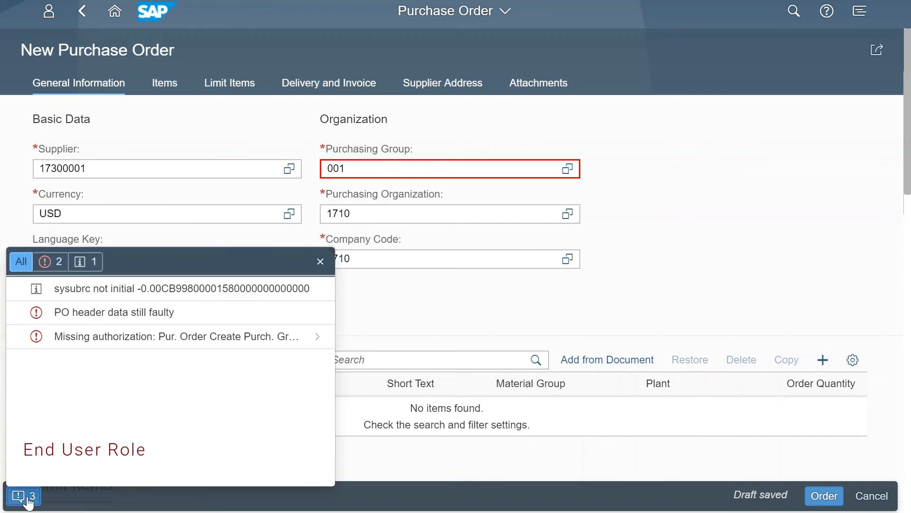
left_click(117, 339)
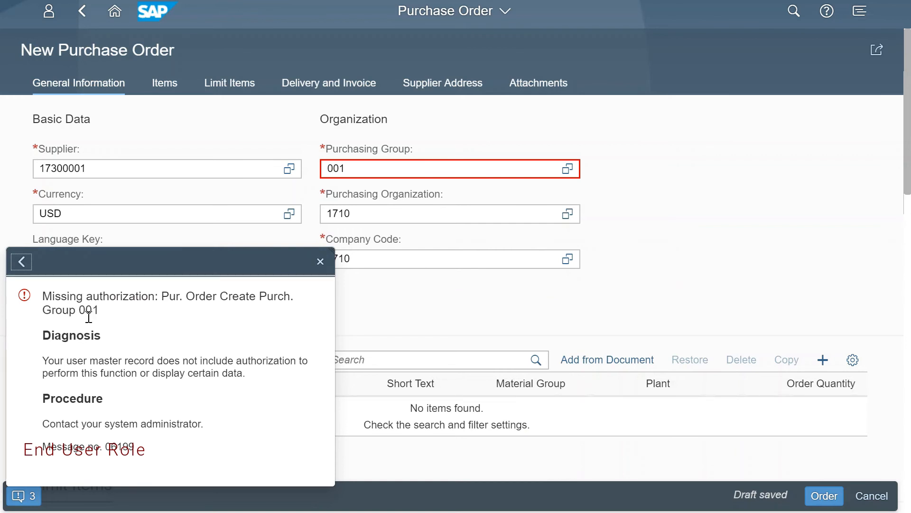
left_click(320, 261)
Look up the purchasing groups and set the purchase order's purchasing group to 005.
left_click(567, 169)
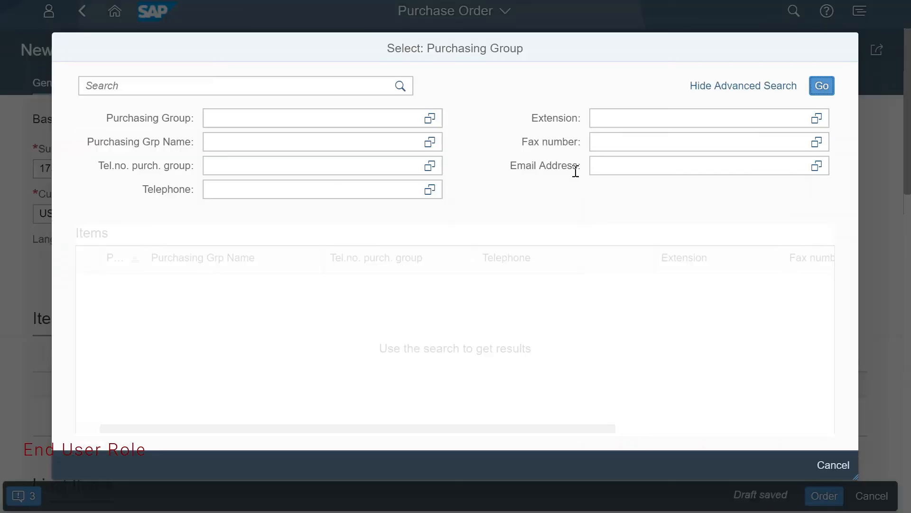
left_click(822, 85)
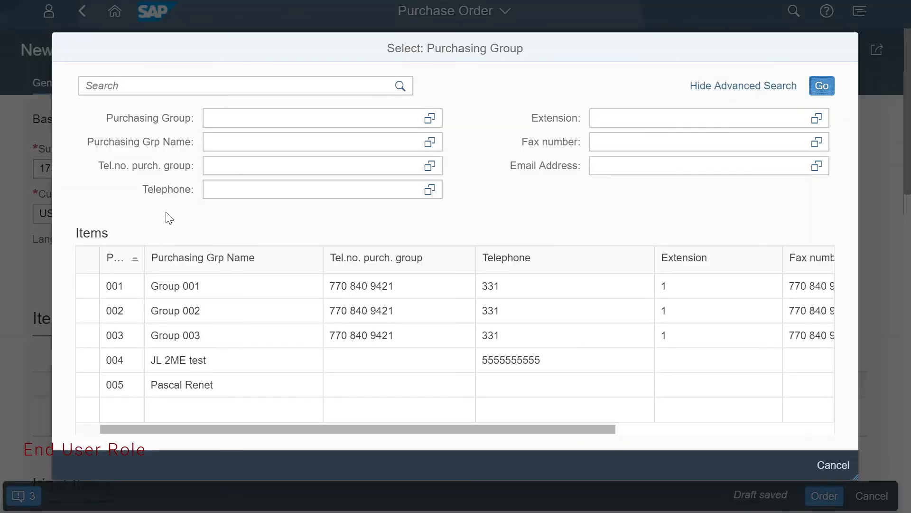
left_click(88, 390)
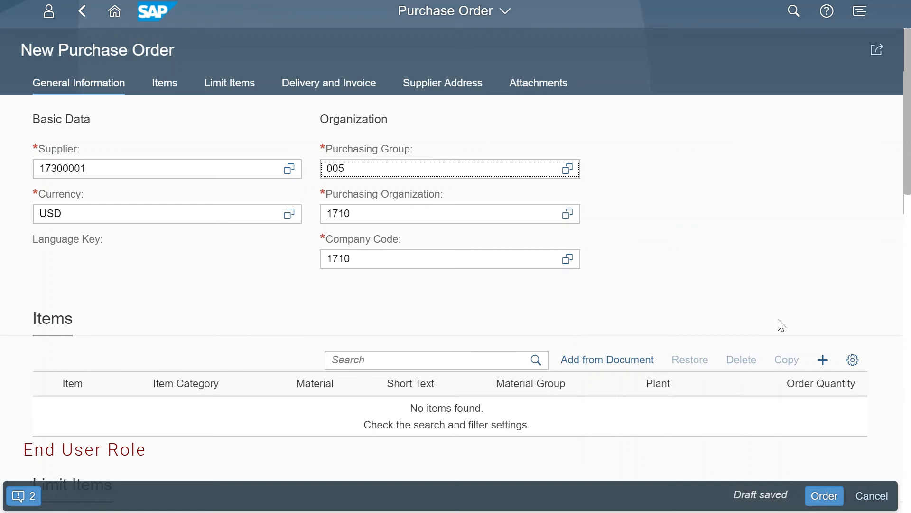
Add an item for material RM09 with an order quantity of 1, submit the purchase order and return to the home page.
left_click(823, 360)
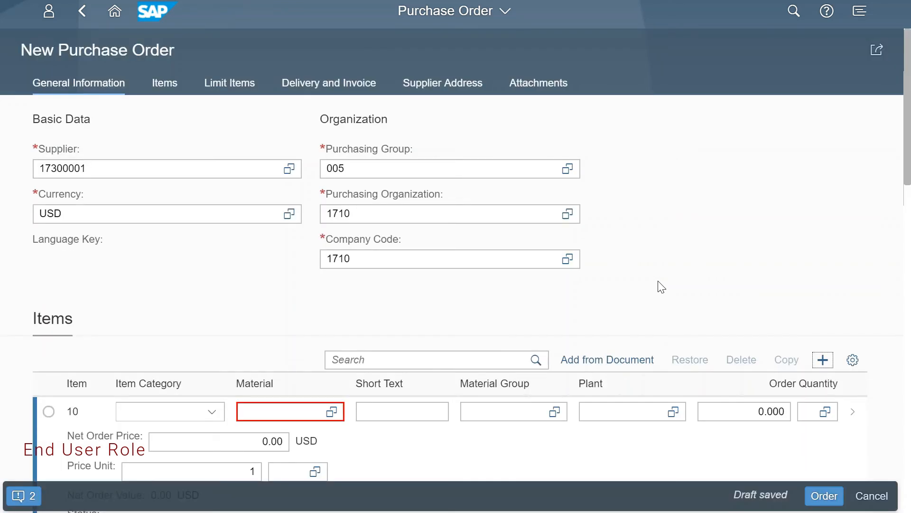
left_click(295, 409)
type("rm09")
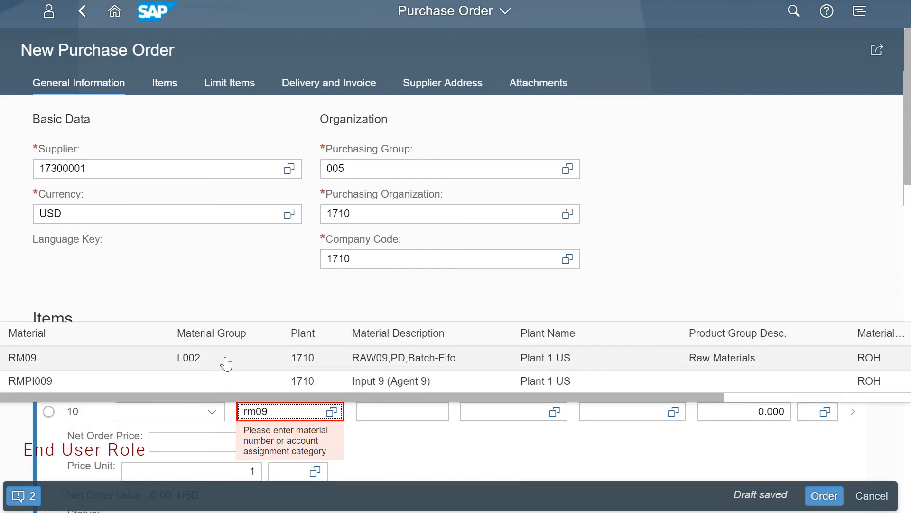
left_click(226, 364)
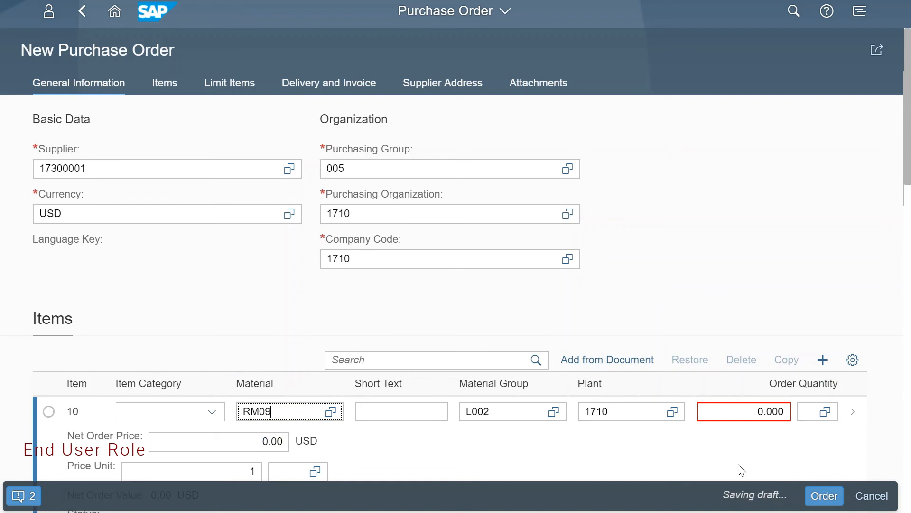
left_click(738, 412)
type("1")
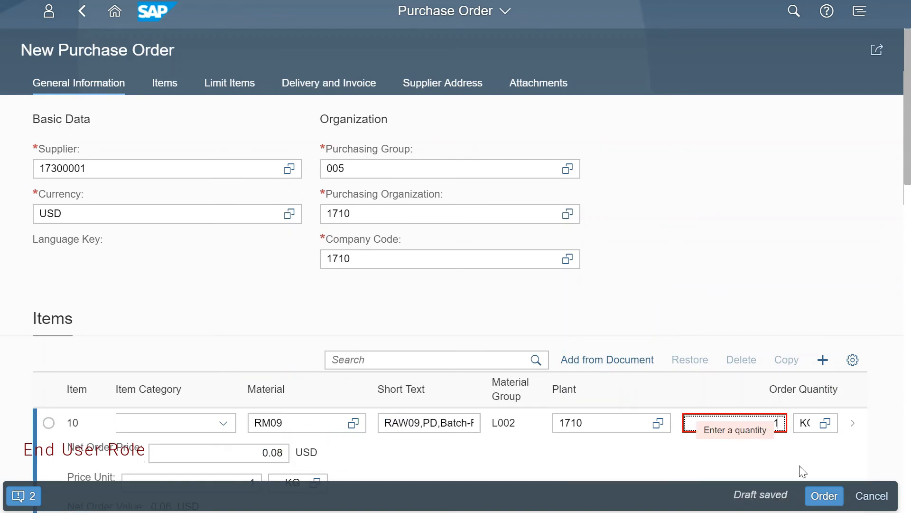
left_click(802, 471)
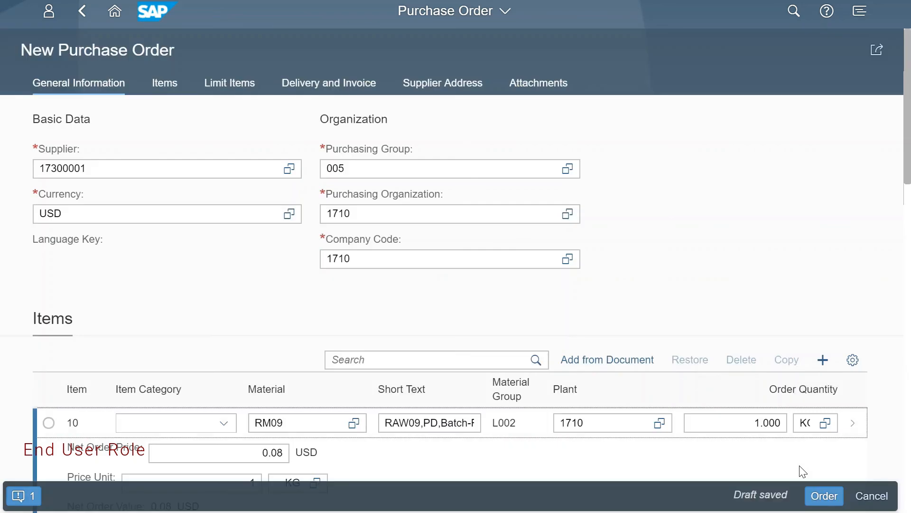
left_click(824, 496)
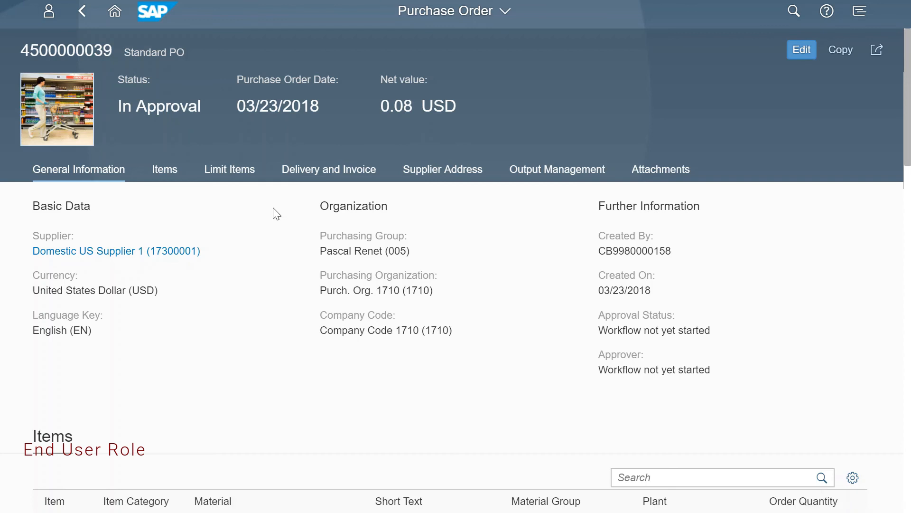
left_click(116, 14)
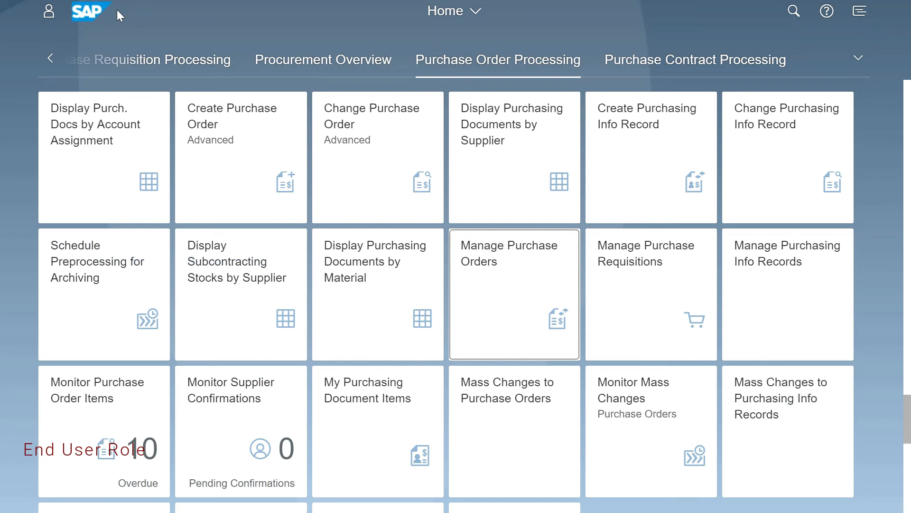
Switch to the administrator session, open the role Purch. Officer POrg 1010 and review its general restrictions.
key("alt+Tab")
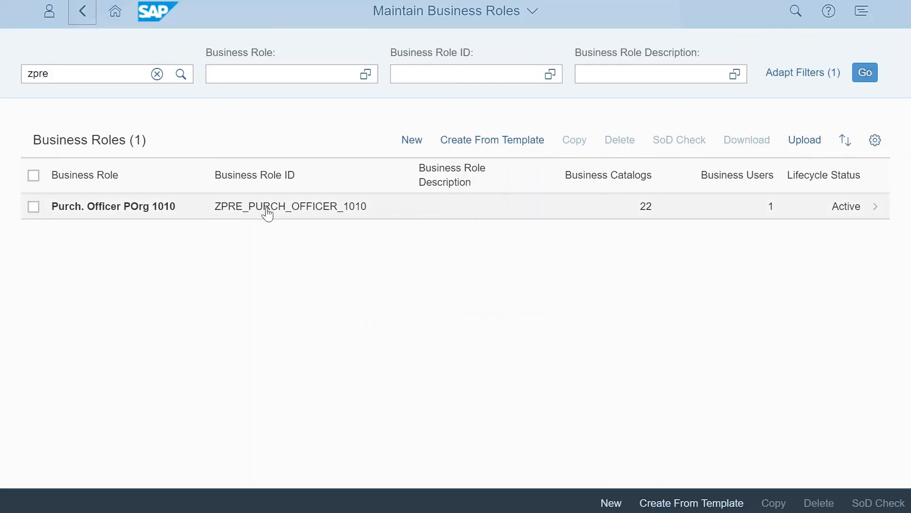
left_click(268, 213)
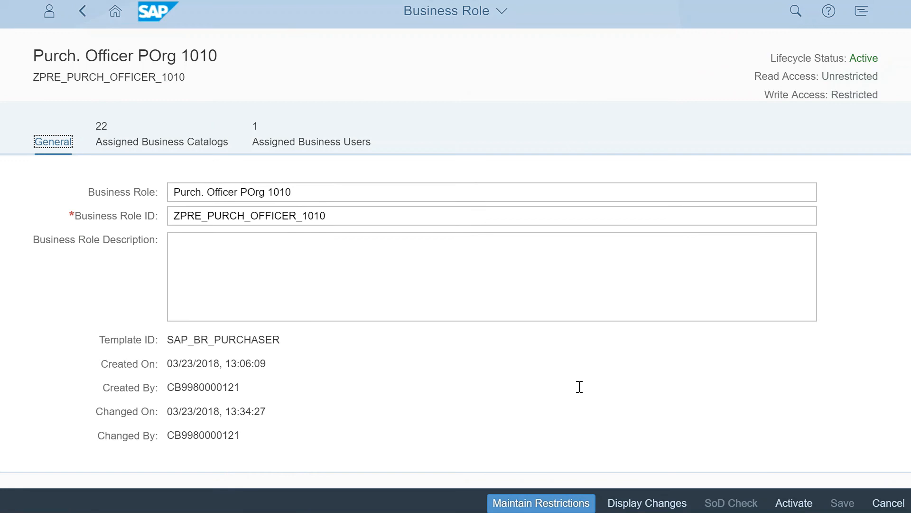
left_click(558, 506)
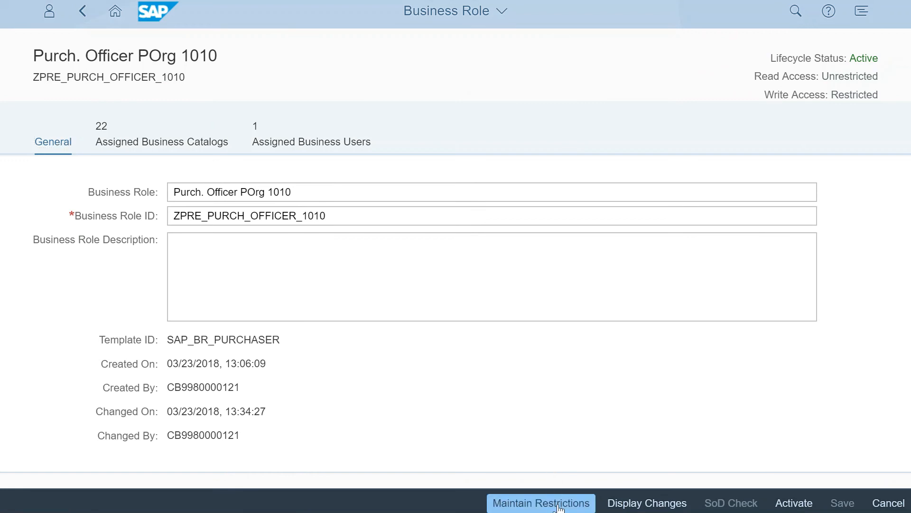
scroll(181, 267, "down", 10)
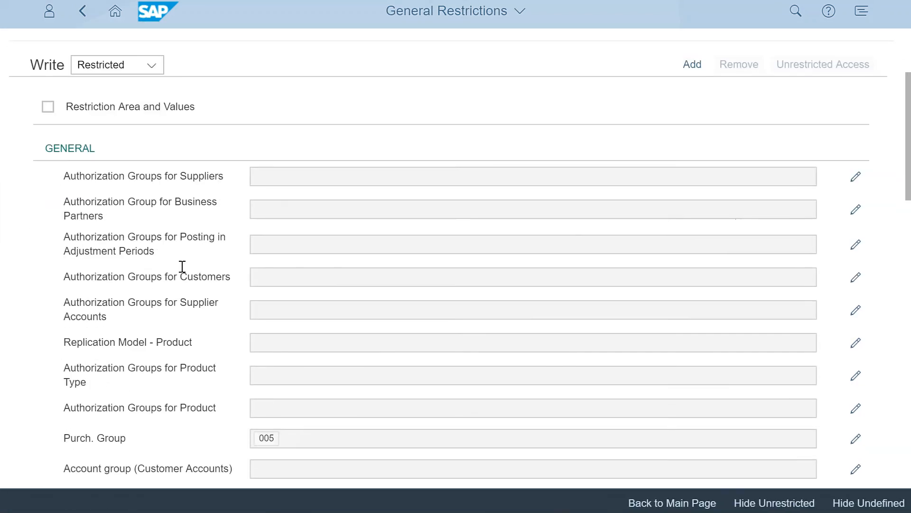
scroll(182, 276, "down", 12)
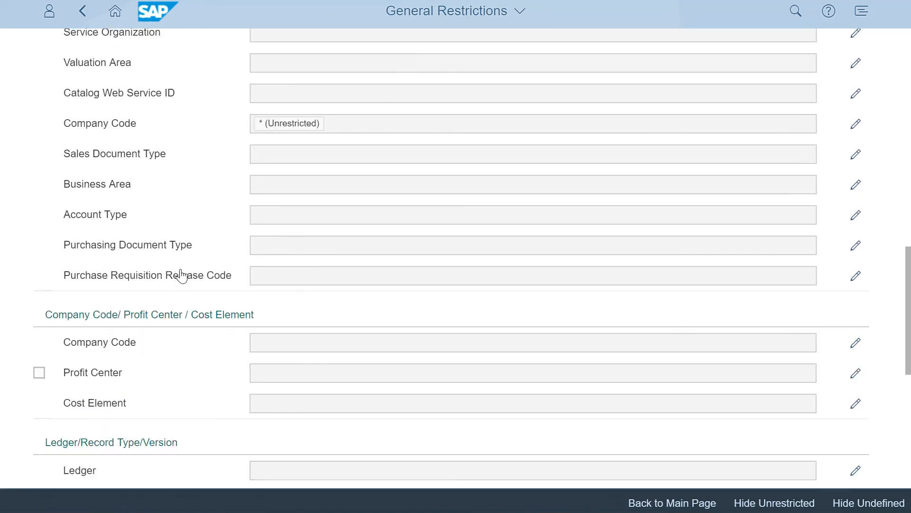
scroll(181, 273, "up", 20)
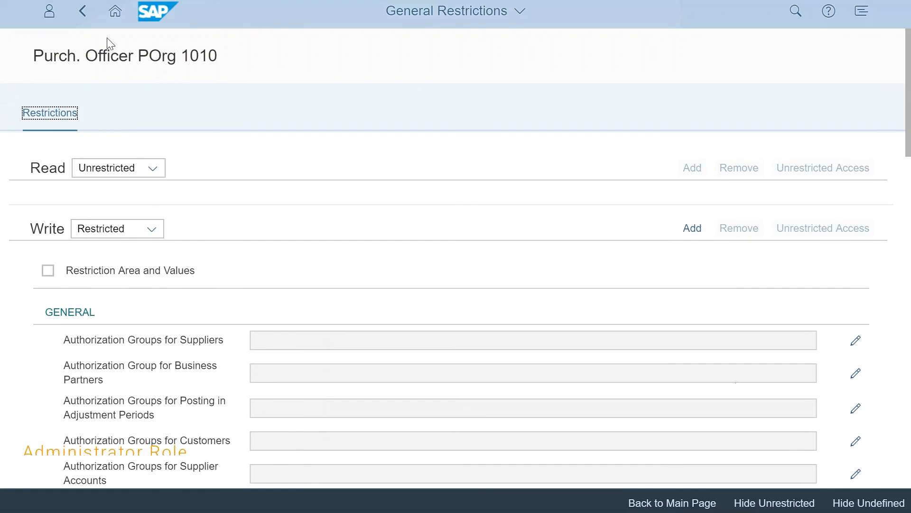
left_click(82, 11)
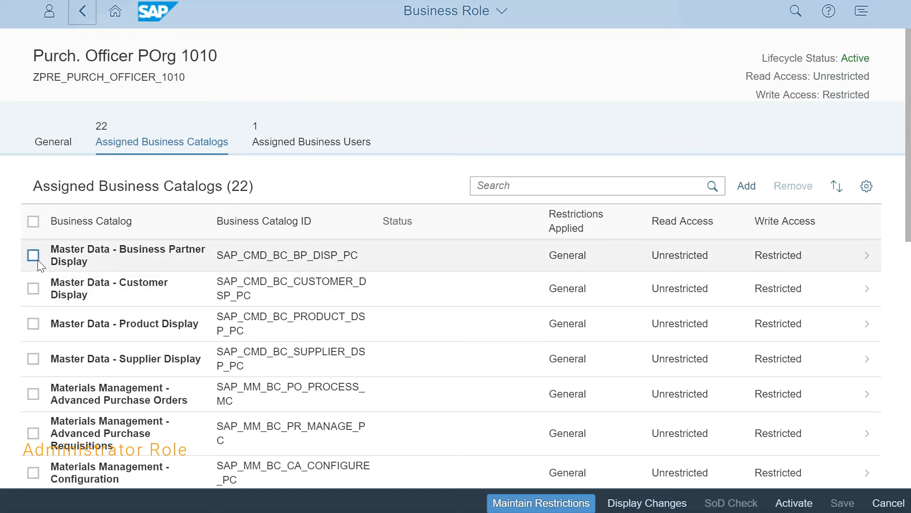
Remove every assigned business catalog except Materials Management - Purchase Orders from the role and activate it.
left_click(33, 221)
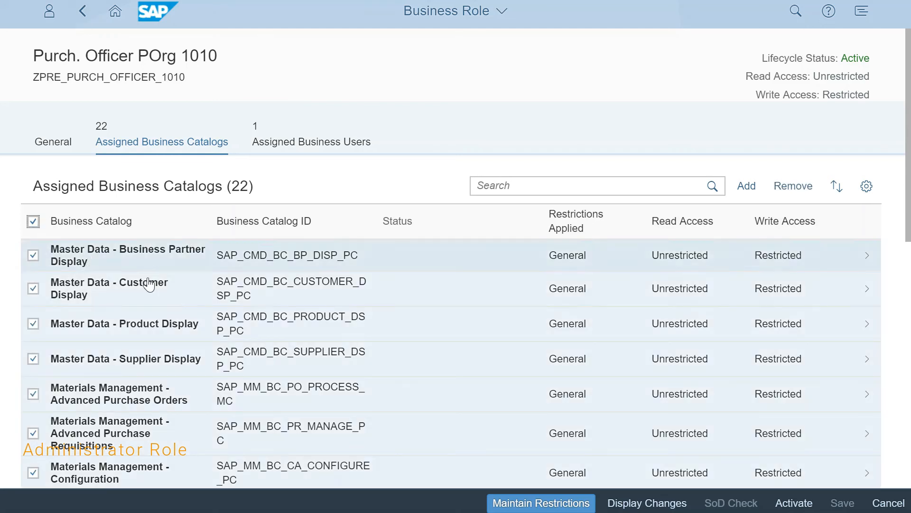
scroll(256, 337, "down", 3)
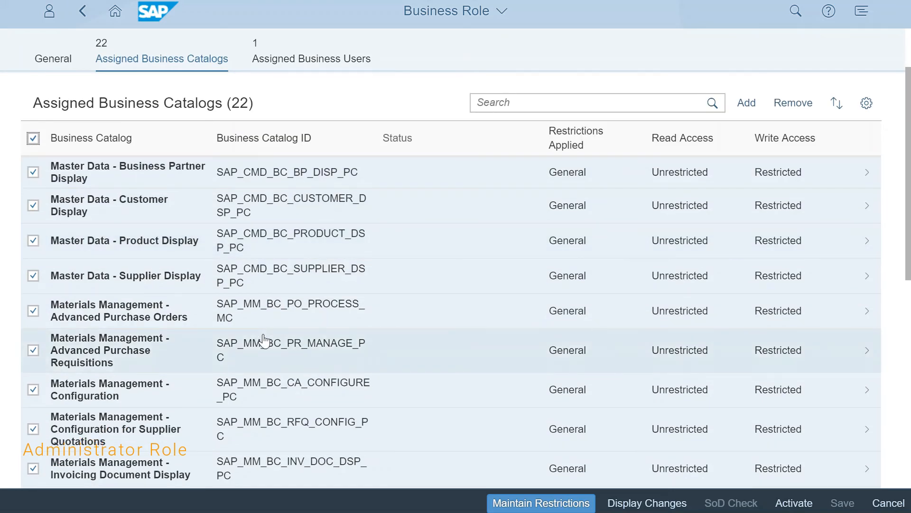
scroll(264, 341, "down", 5)
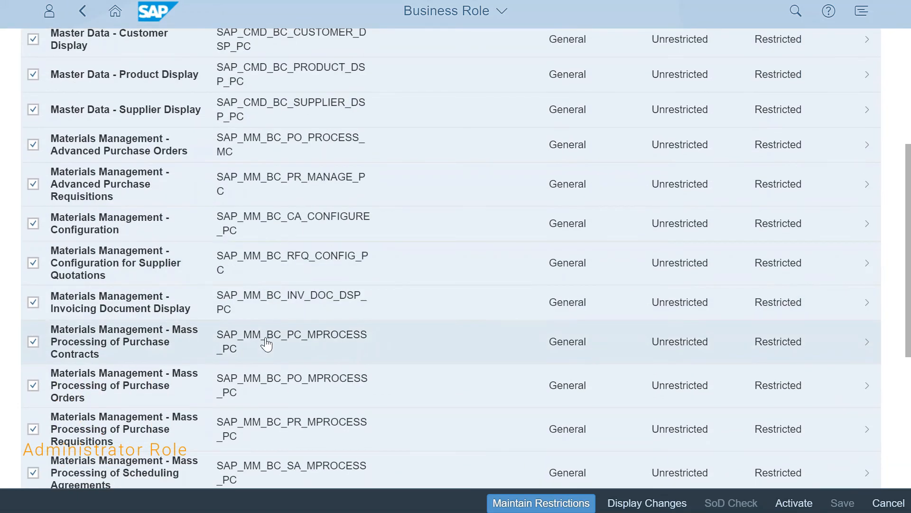
scroll(264, 345, "down", 5)
scroll(257, 352, "down", 1)
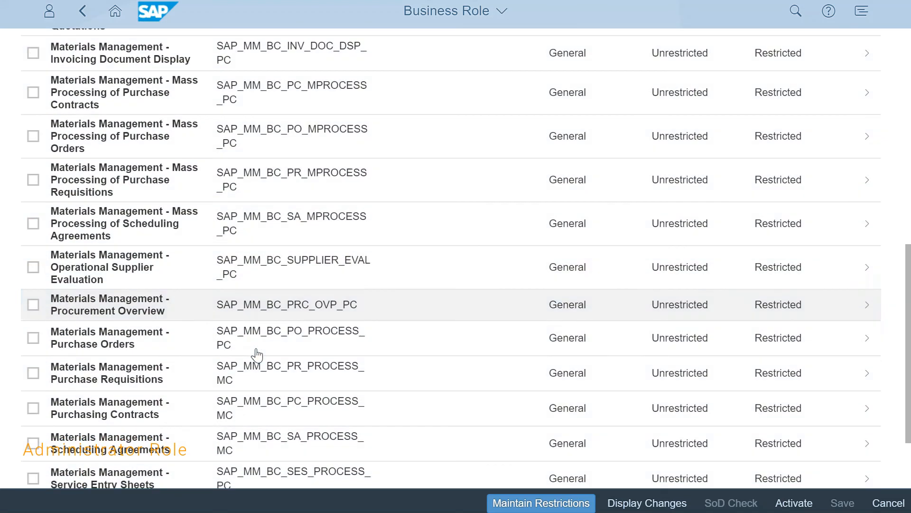
scroll(44, 228, "up", 5)
left_click(33, 138)
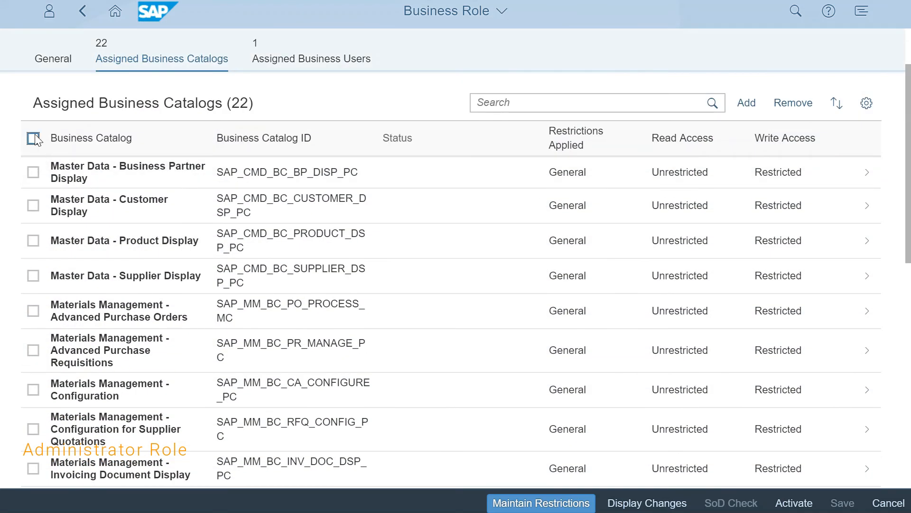
scroll(65, 276, "down", 4)
scroll(18, 373, "down", 1)
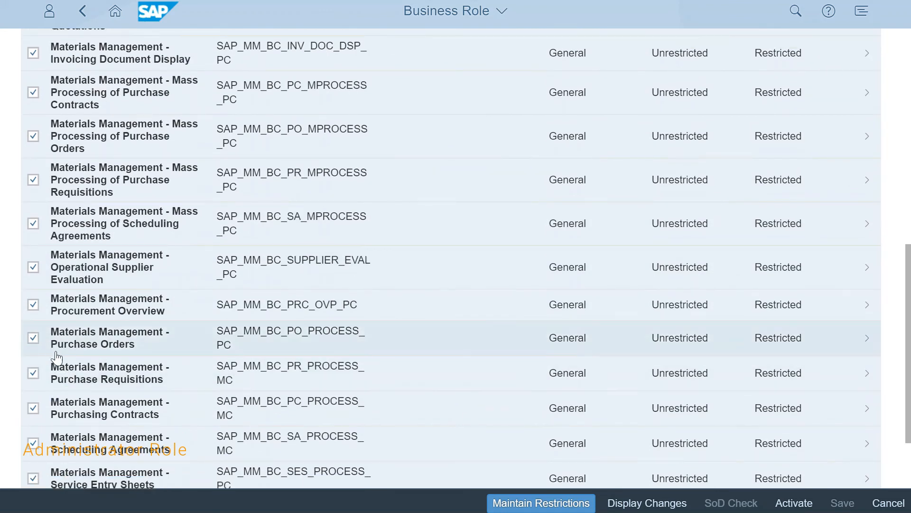
left_click(33, 338)
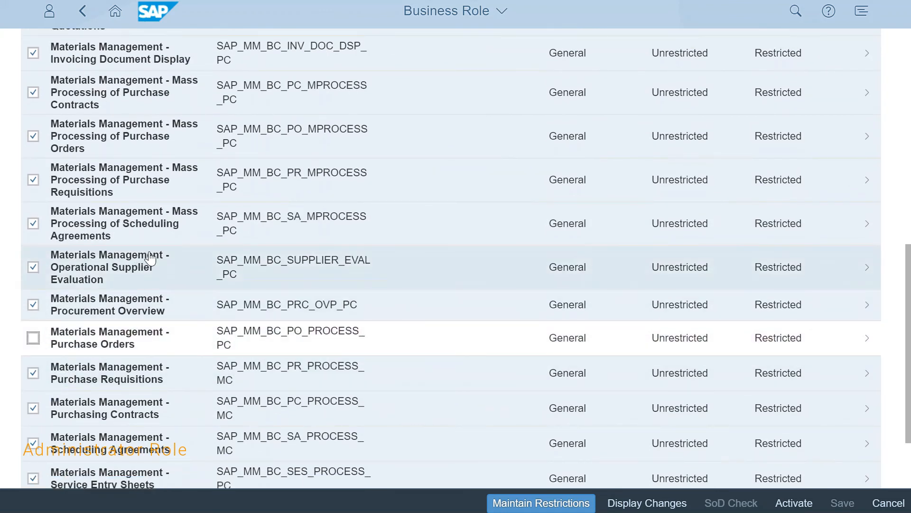
scroll(157, 259, "up", 6)
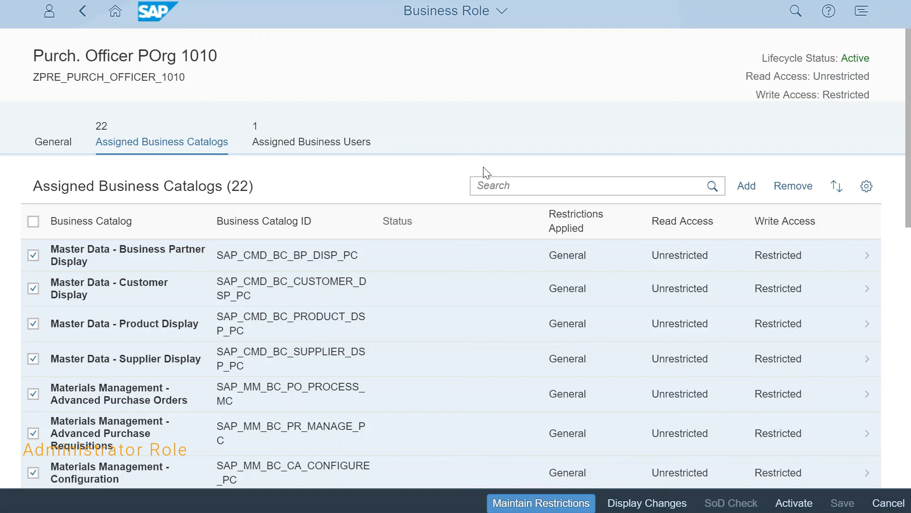
left_click(790, 186)
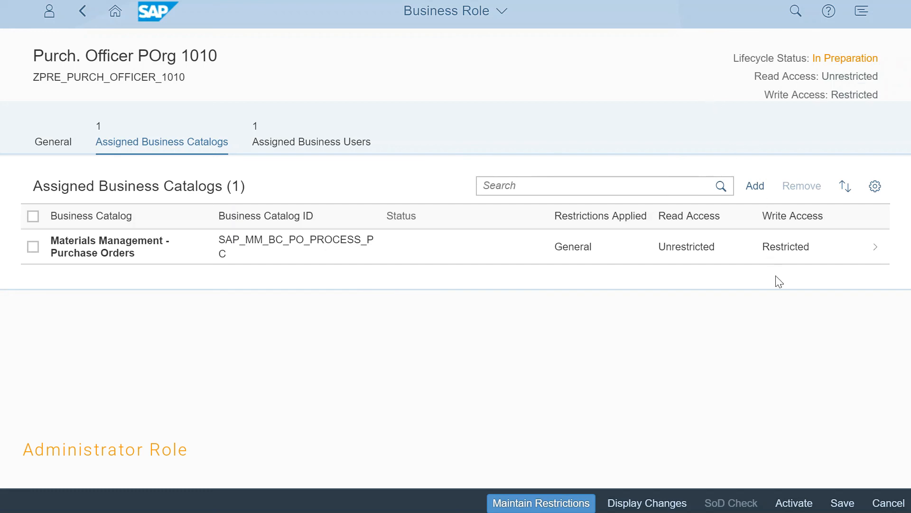
left_click(805, 506)
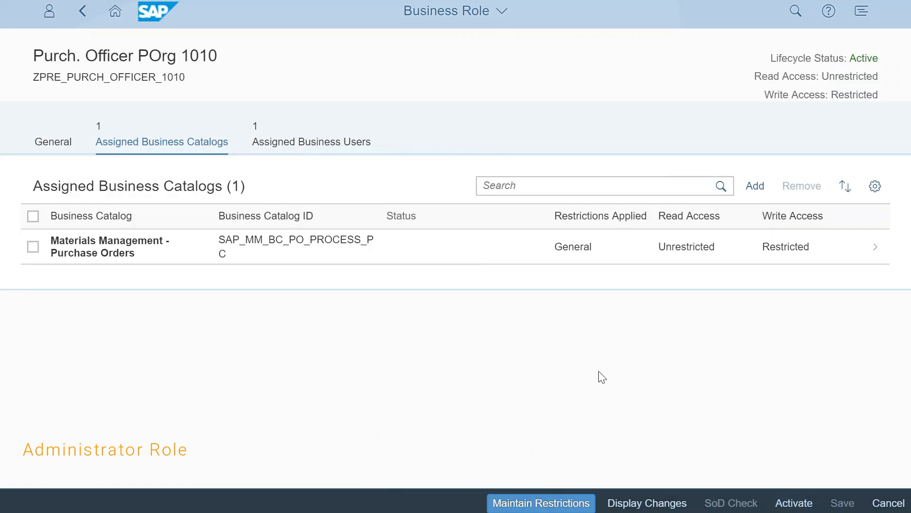
Review the role's general read and write restrictions after the catalog removal, and return to the role.
left_click(539, 502)
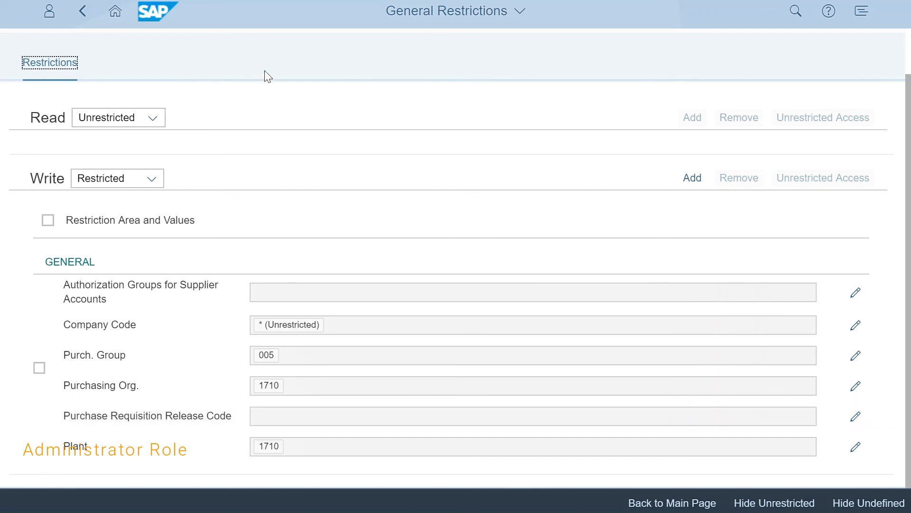
left_click(82, 11)
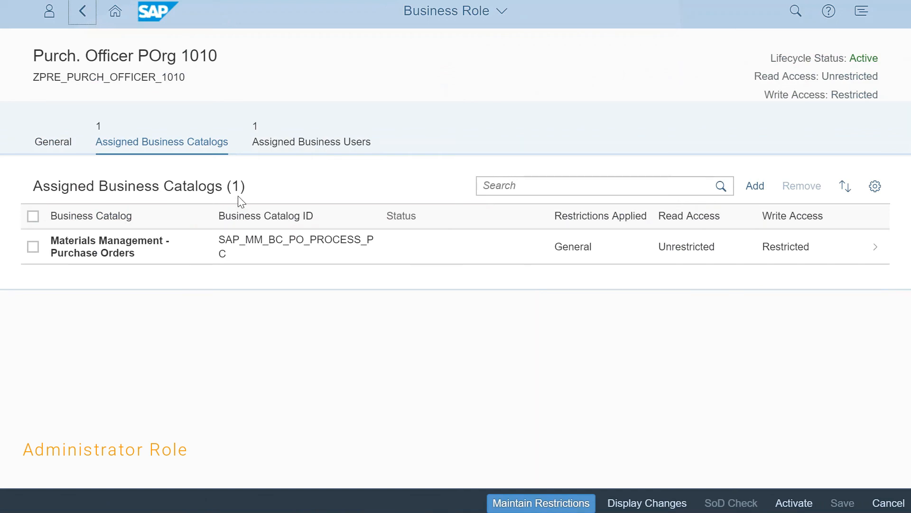
Switch to the end user session and review the full list of groups on the home page.
key("alt+Tab")
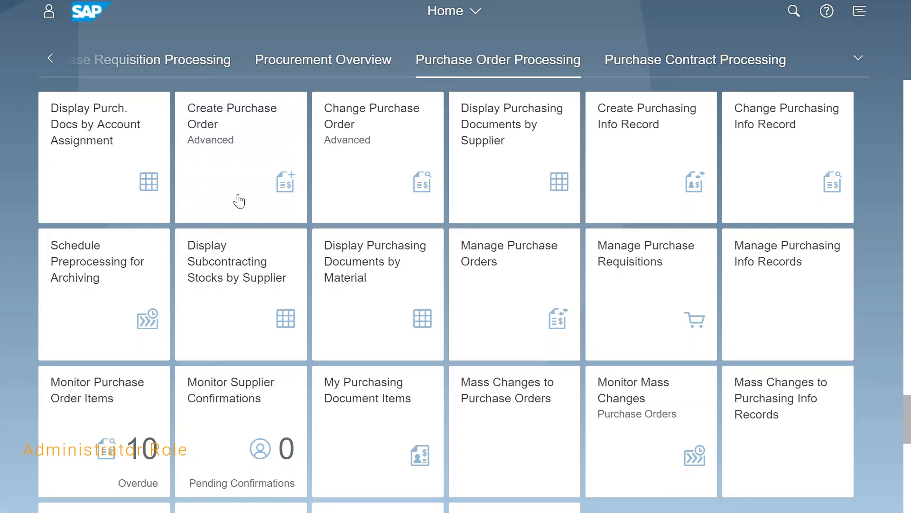
scroll(607, 202, "up", 5)
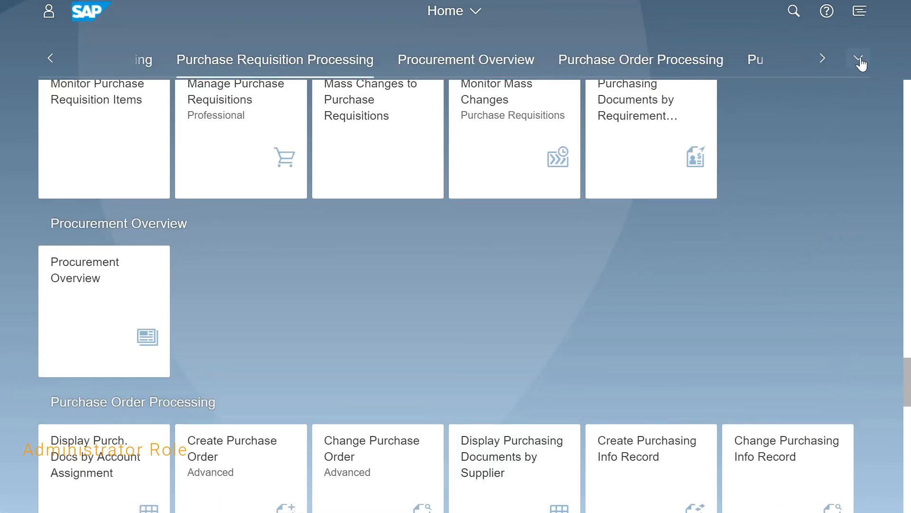
left_click(858, 57)
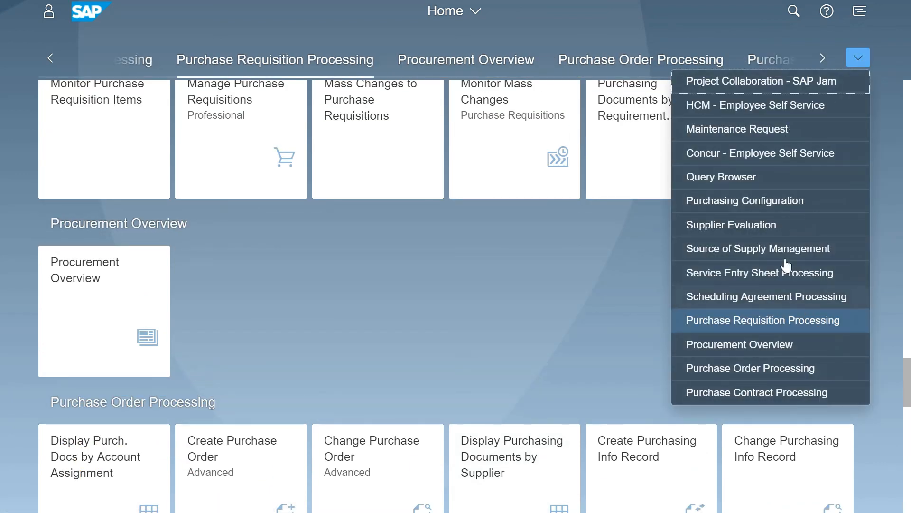
left_click(556, 288)
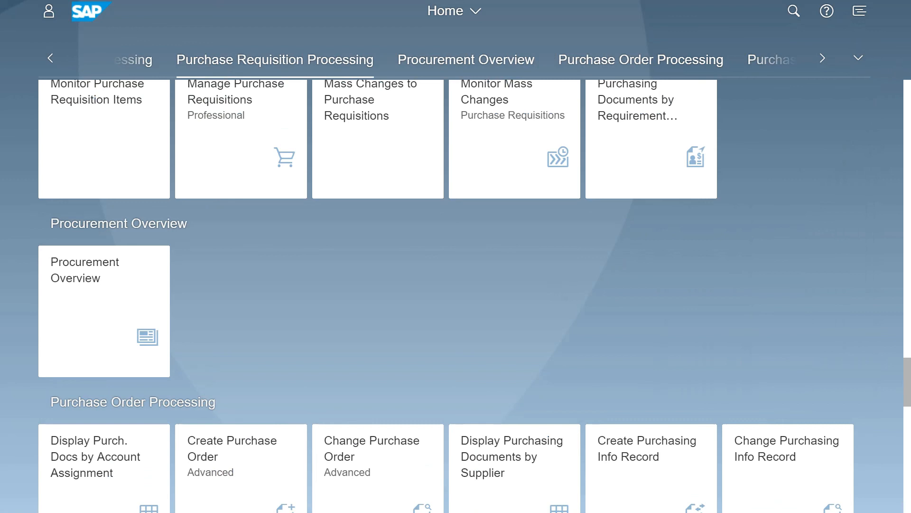
Reload the end user's home page, check its group list again and go to the Purchase Order Processing group.
left_click(498, 72)
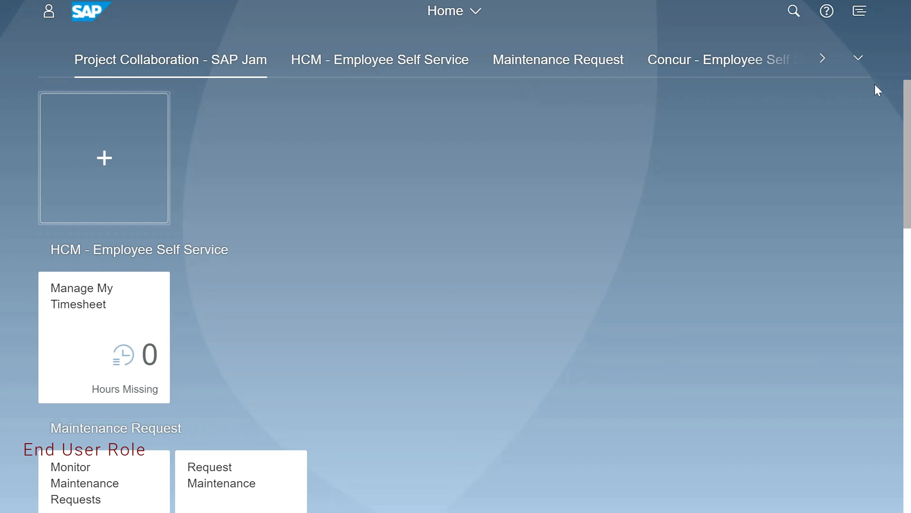
left_click(859, 60)
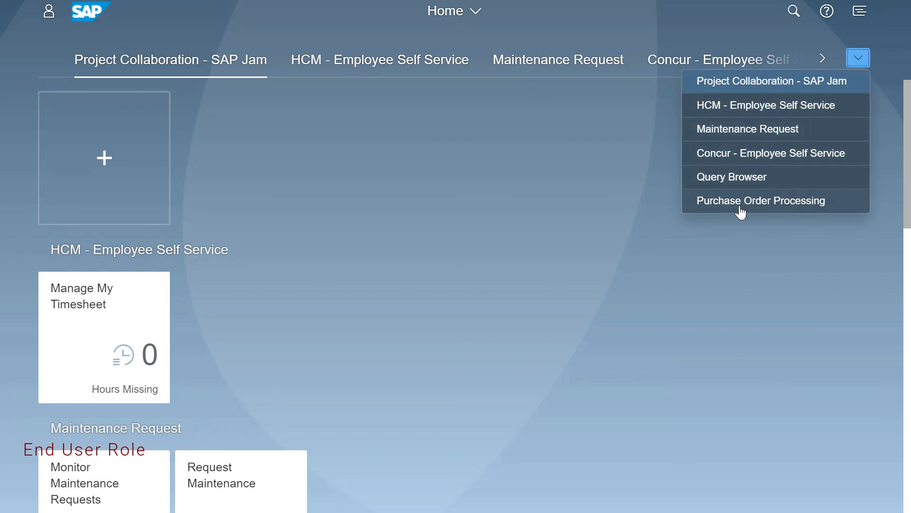
left_click(720, 201)
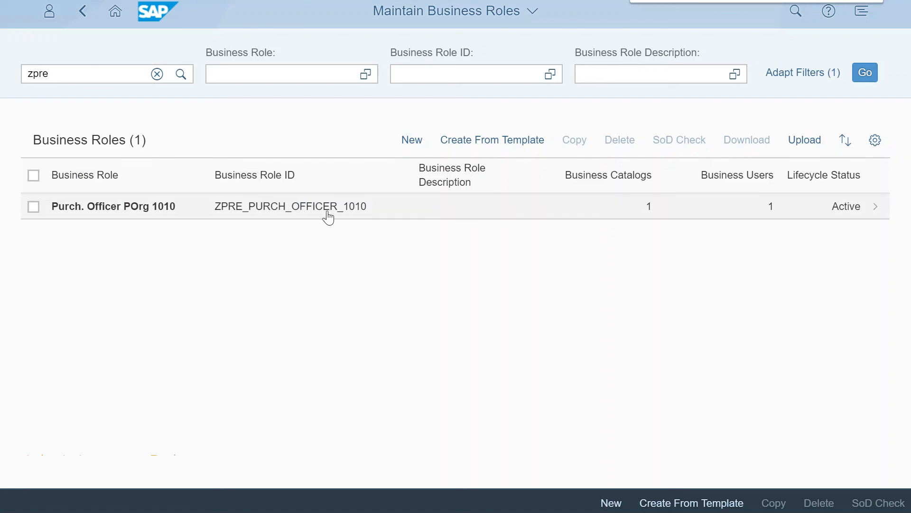
In the administrator session, open the general restrictions of role Purch. Officer POrg 1010 and set read access to Restricted.
left_click(297, 207)
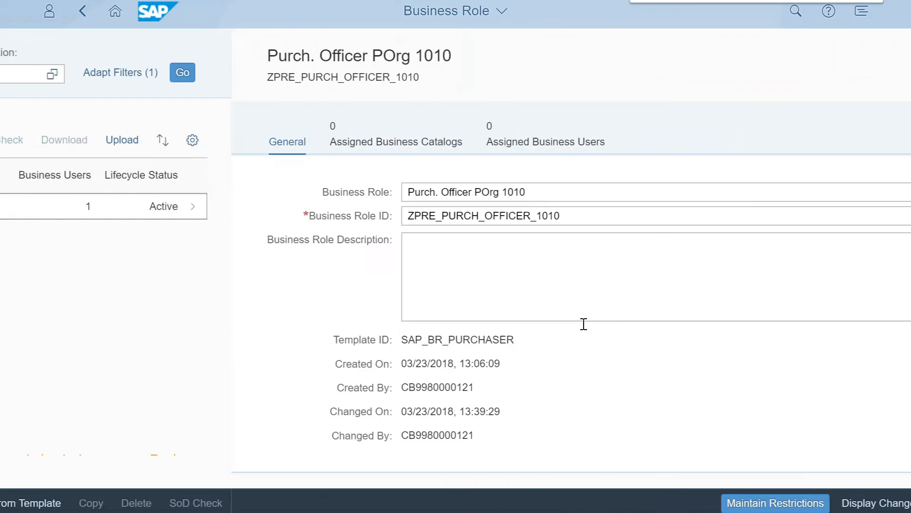
left_click(516, 501)
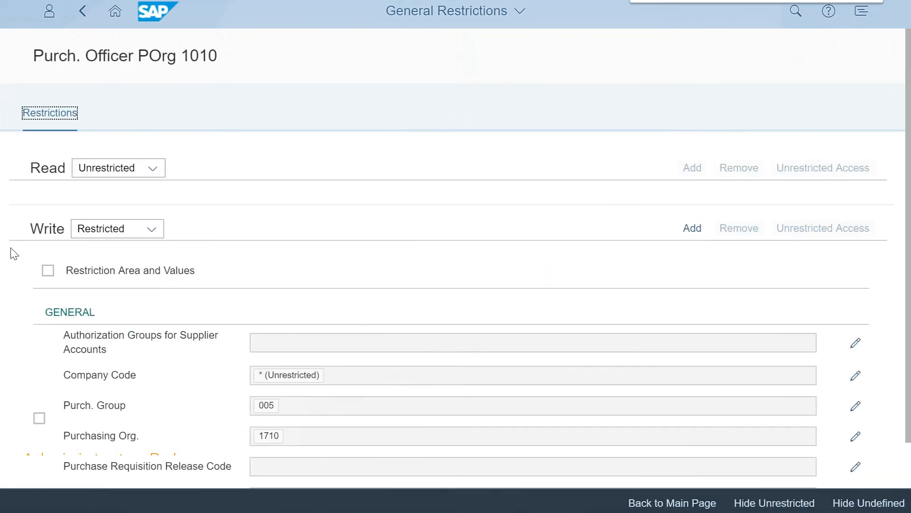
scroll(151, 350, "down", 1)
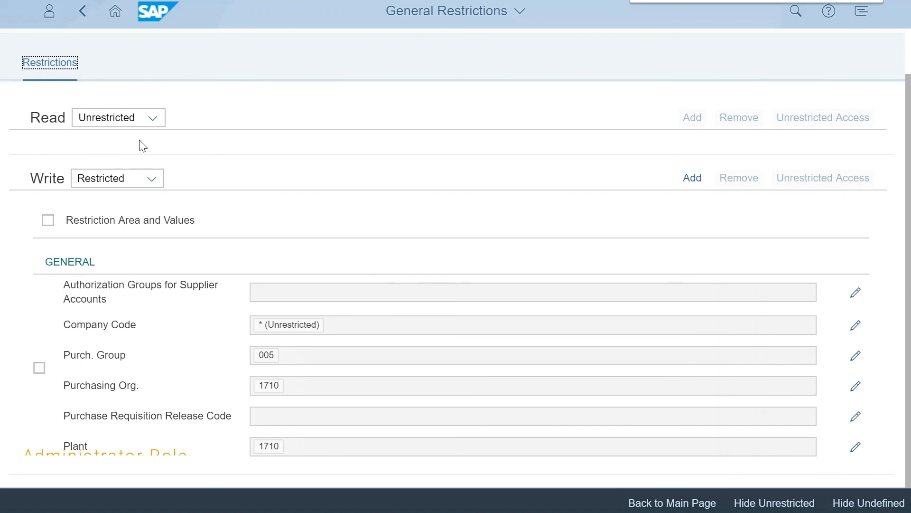
left_click(142, 119)
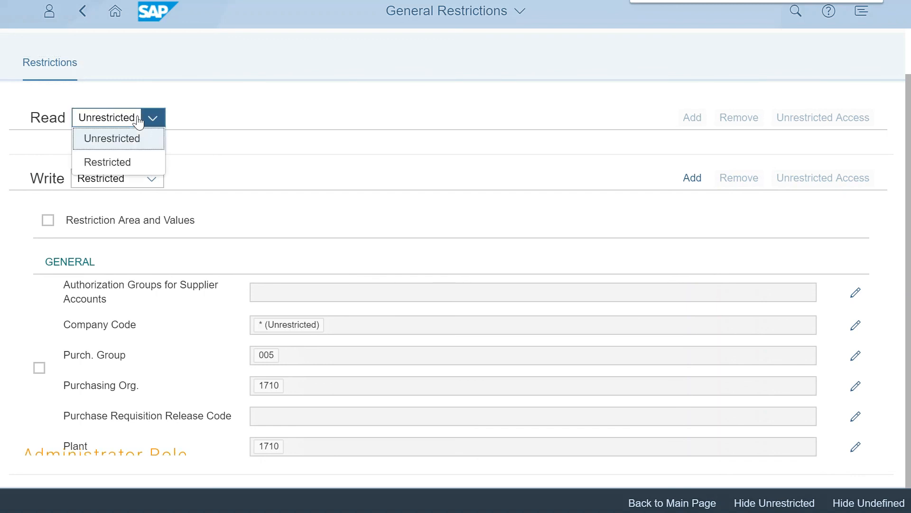
left_click(126, 159)
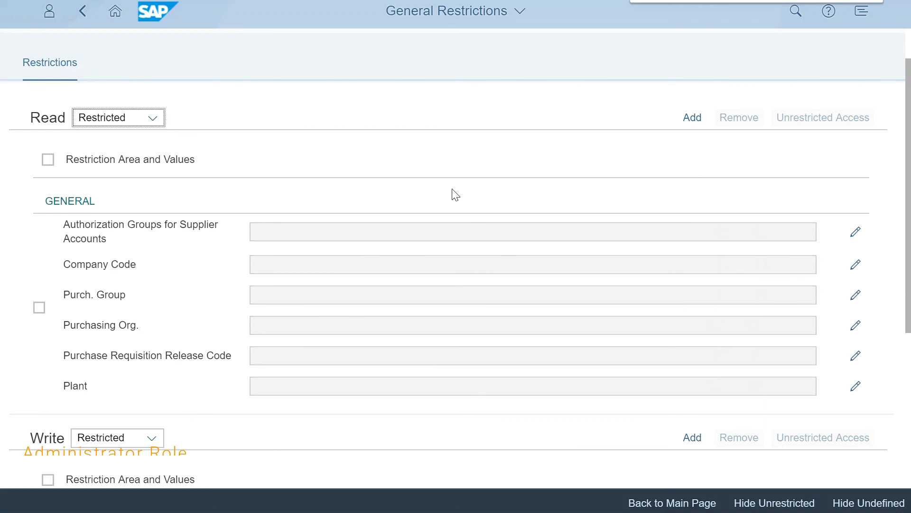
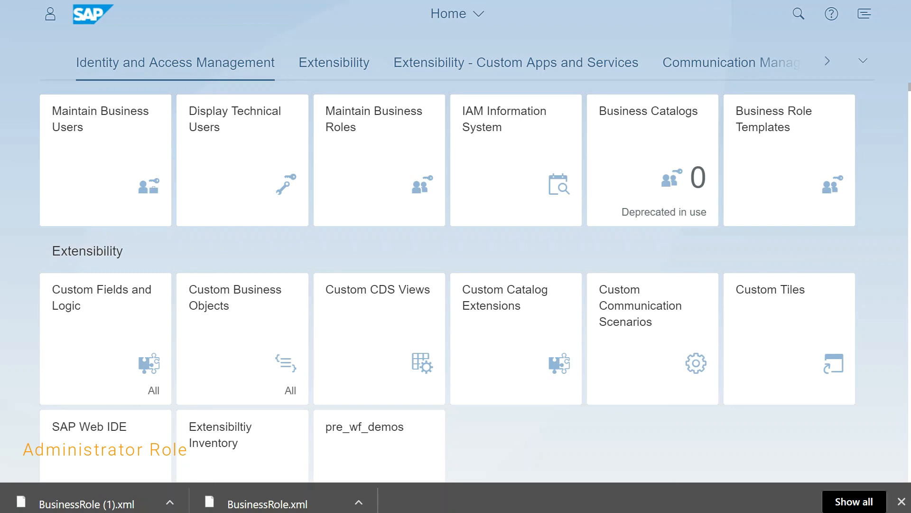
Open Maintain Business Roles, search for zpre and download the role Purch. Officer POrg 1010 as an XML file.
left_click(900, 502)
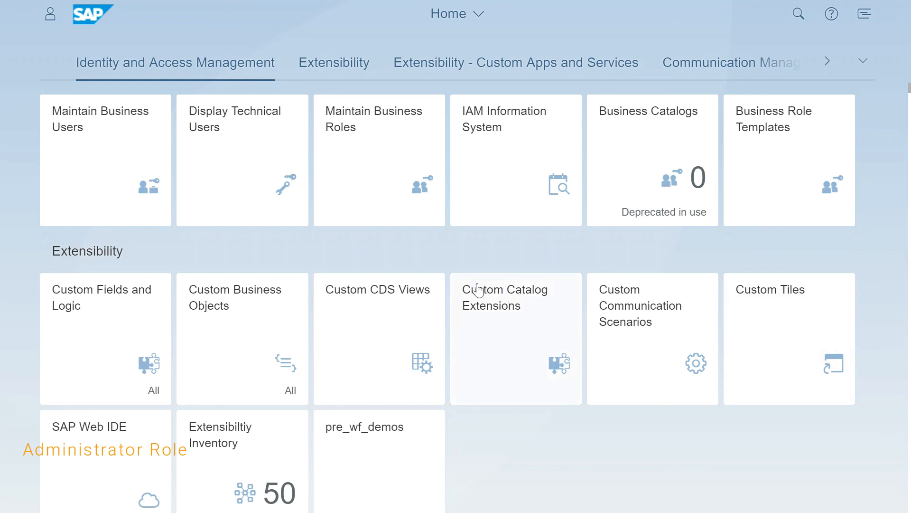
left_click(428, 206)
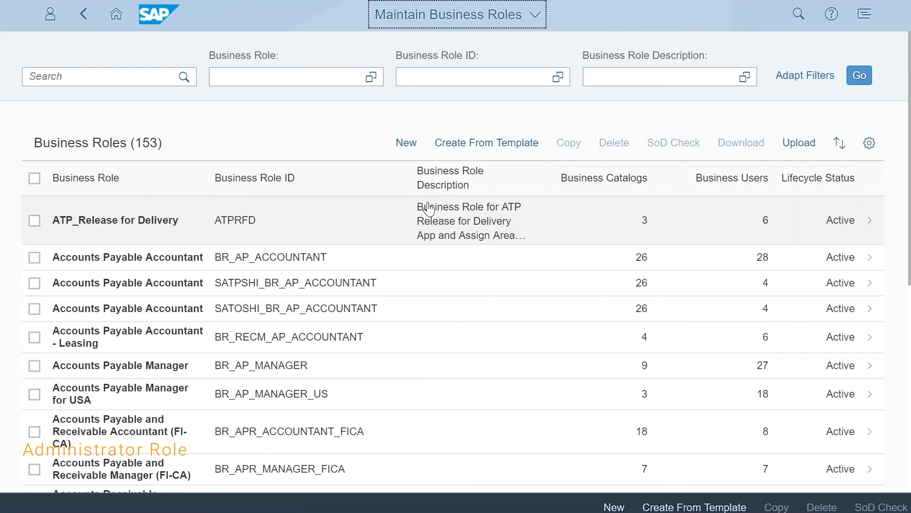
left_click(62, 78)
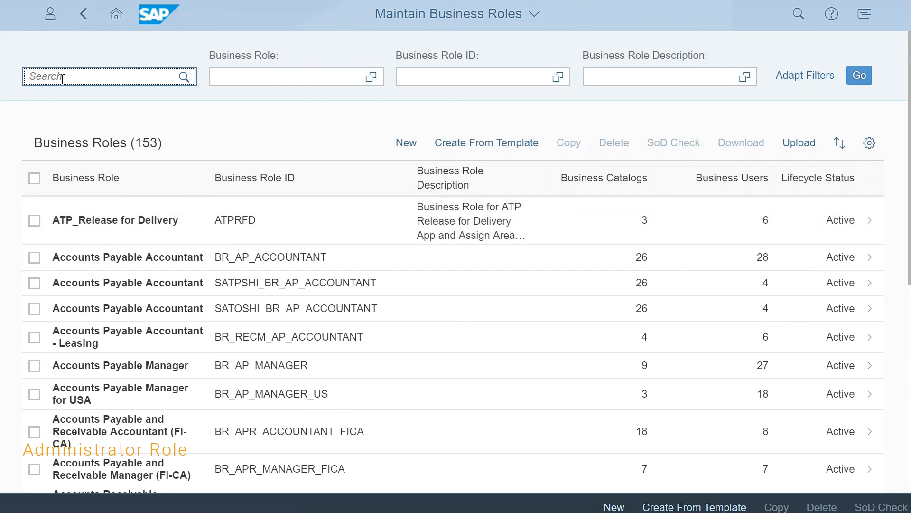
type("zpre")
key("Return")
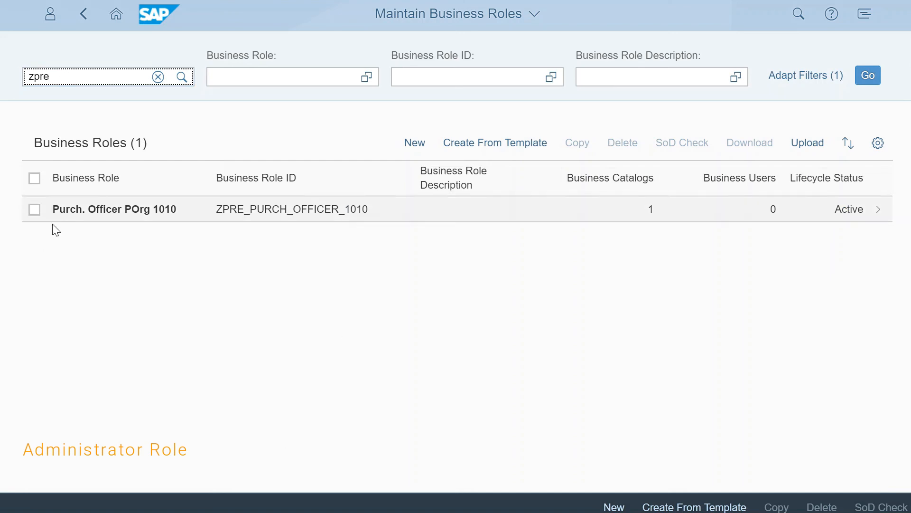
left_click(34, 210)
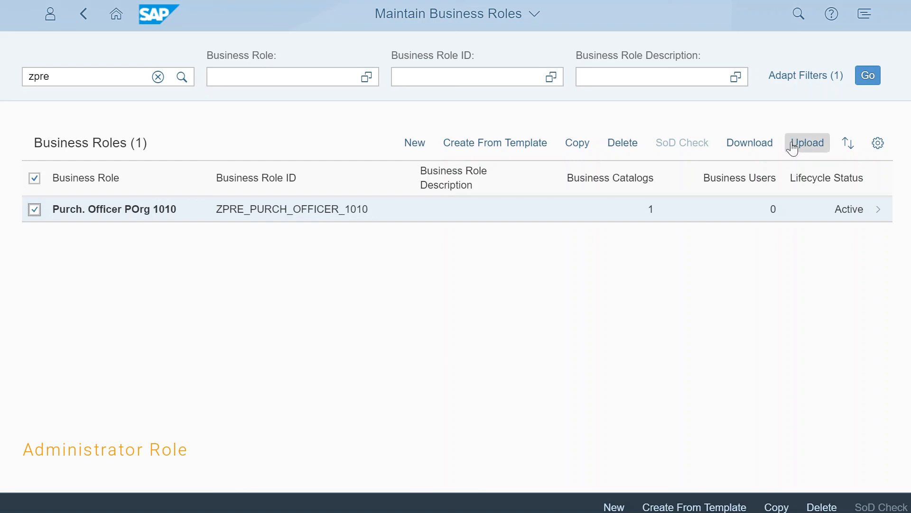
left_click(737, 151)
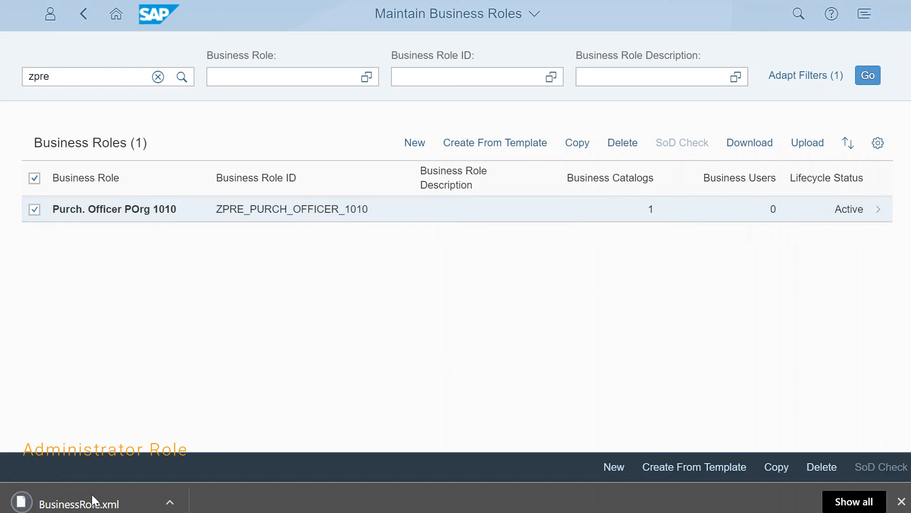
Show the downloaded BusinessRole.xml in its folder, move it to the desktop and return to the business role list.
left_click(170, 503)
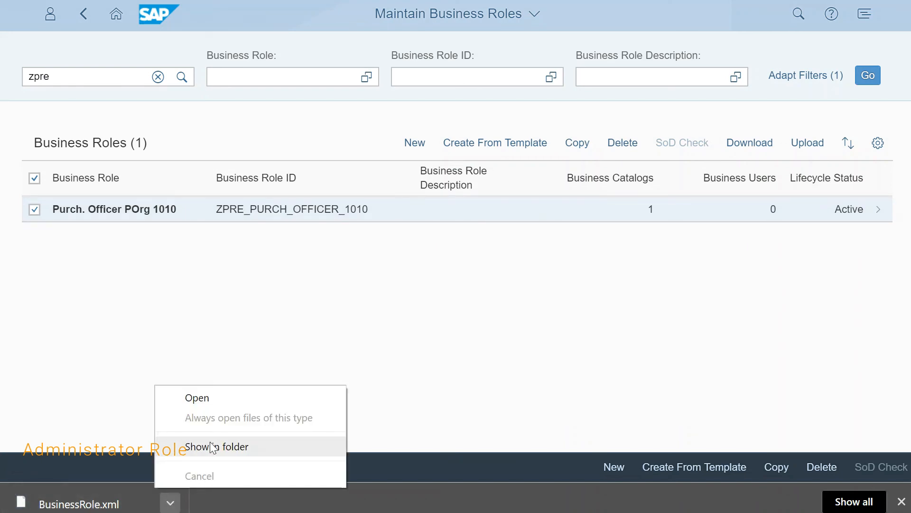
left_click(214, 443)
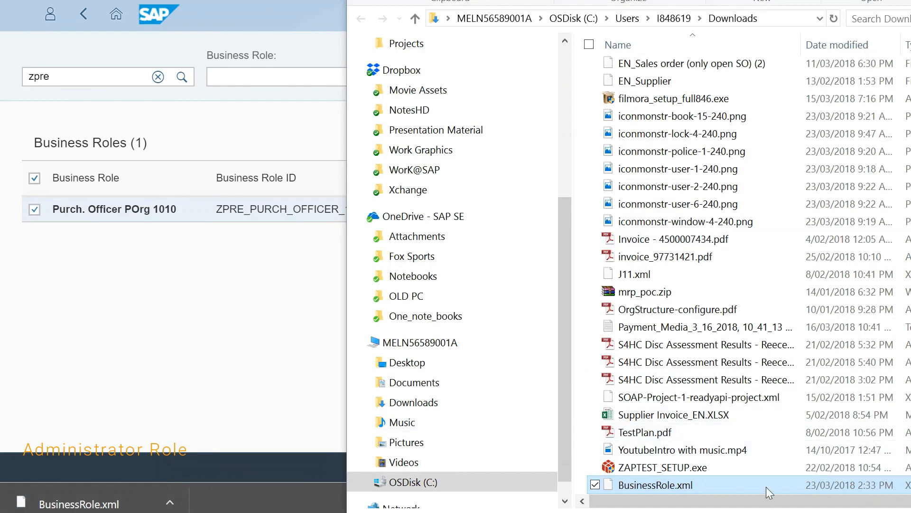
left_click_drag(661, 482, 910, 404)
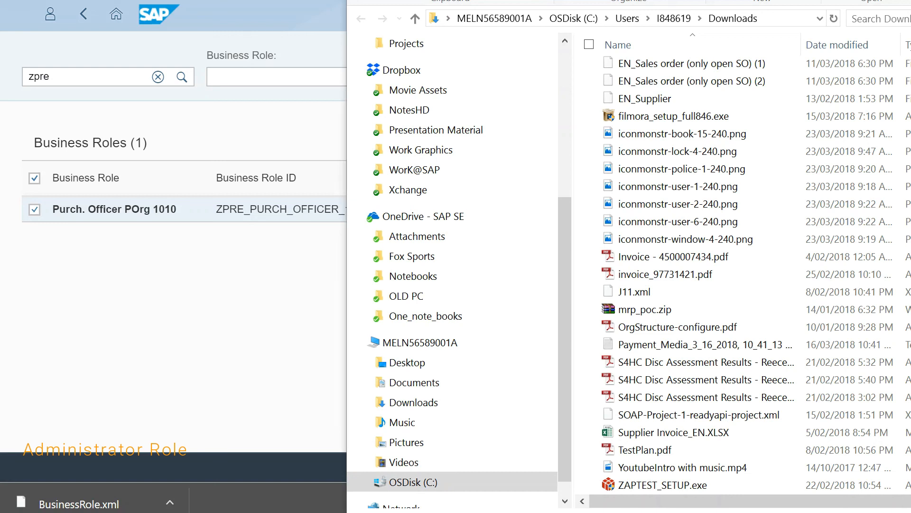
key("alt+Tab")
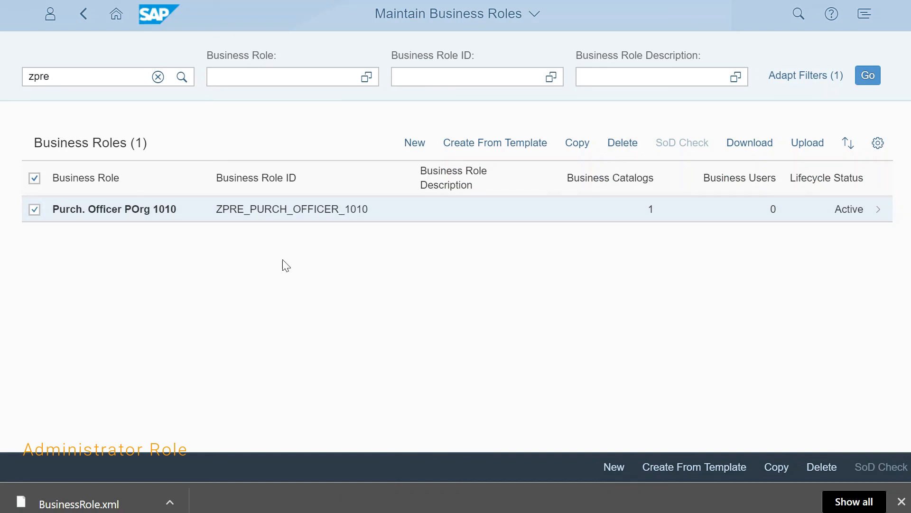
Dismiss the browser's download bar and delete the selected role Purch. Officer POrg 1010.
left_click(898, 503)
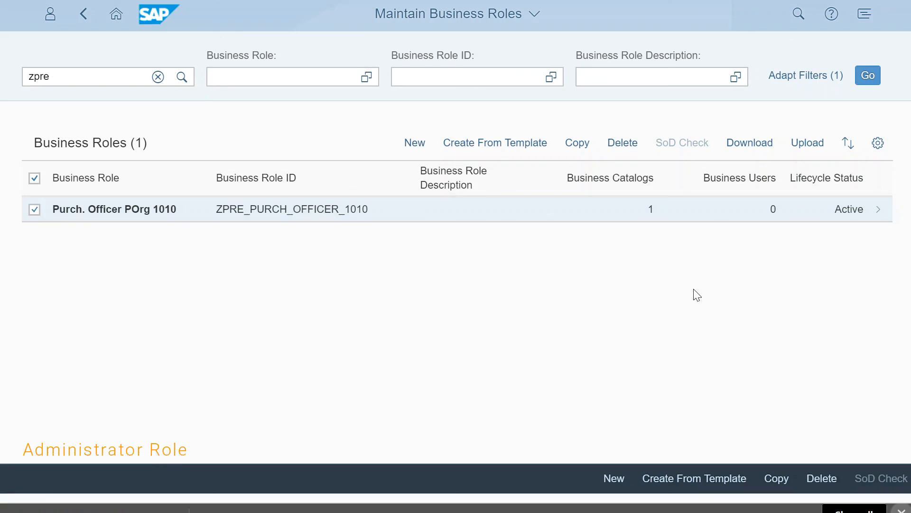
left_click(628, 143)
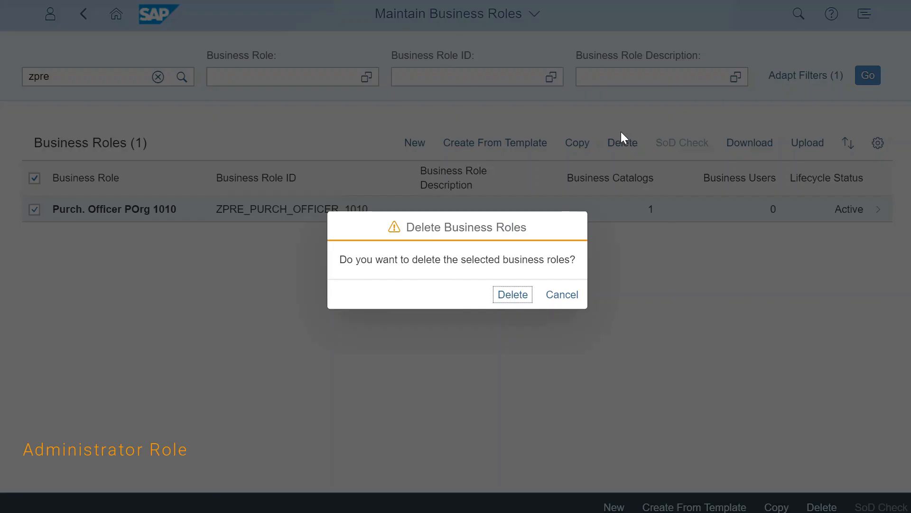
left_click(523, 292)
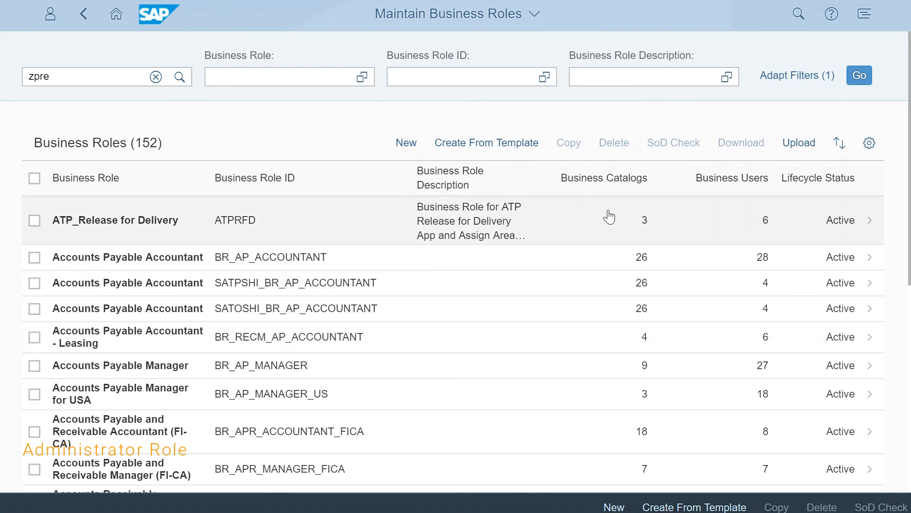
Upload BusinessRole.xml from the desktop and import the role ZPRE_PURCH_OFFICER_1010 contained in it.
left_click(808, 148)
left_click(405, 266)
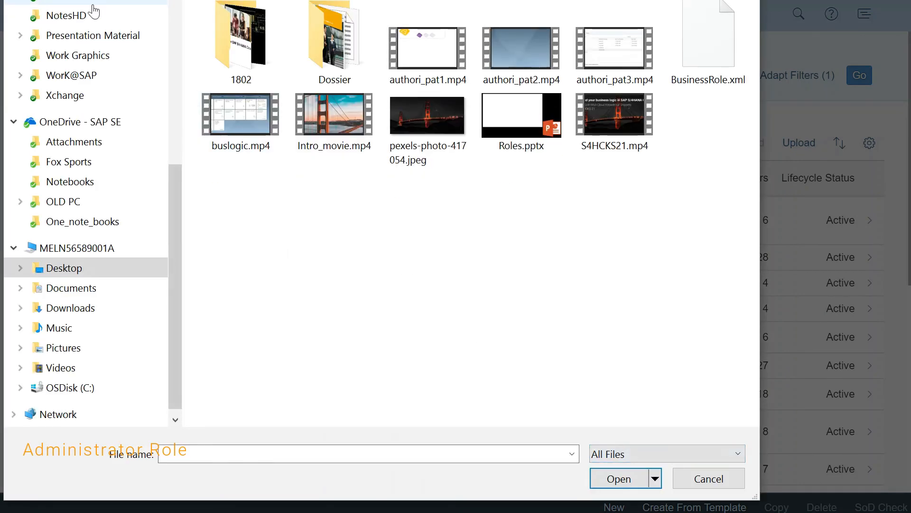
scroll(173, 27, "up", 5)
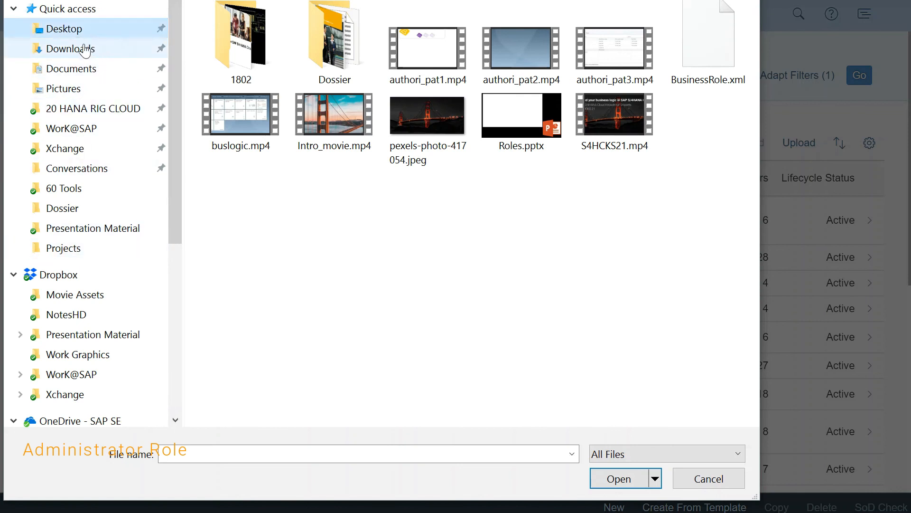
left_click(696, 49)
left_click(620, 479)
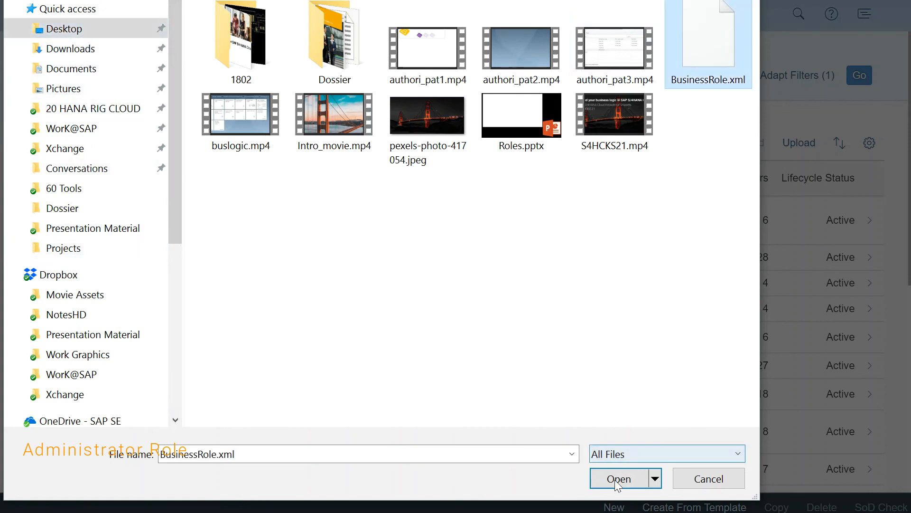
left_click(559, 311)
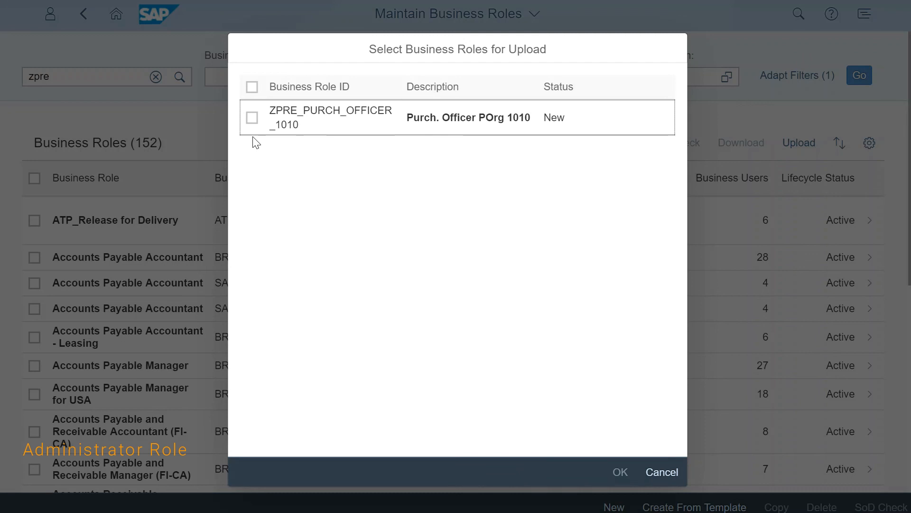
left_click(252, 116)
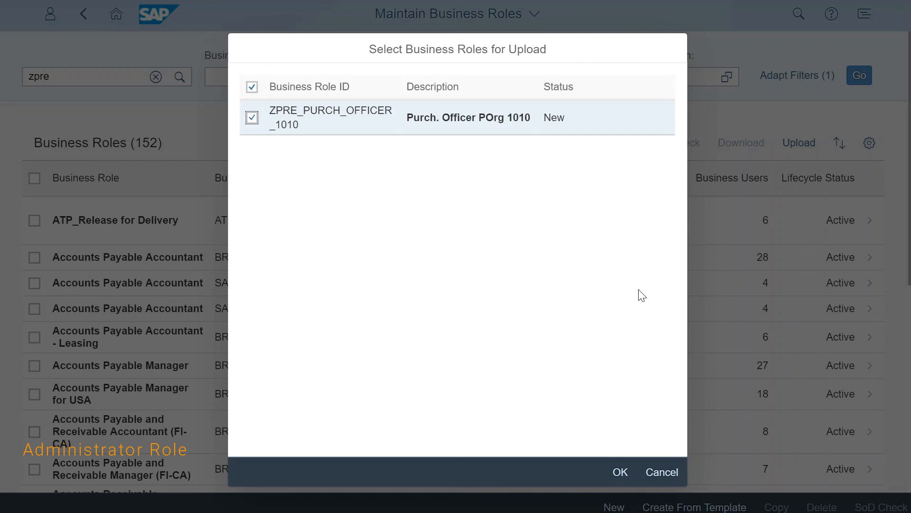
left_click(620, 471)
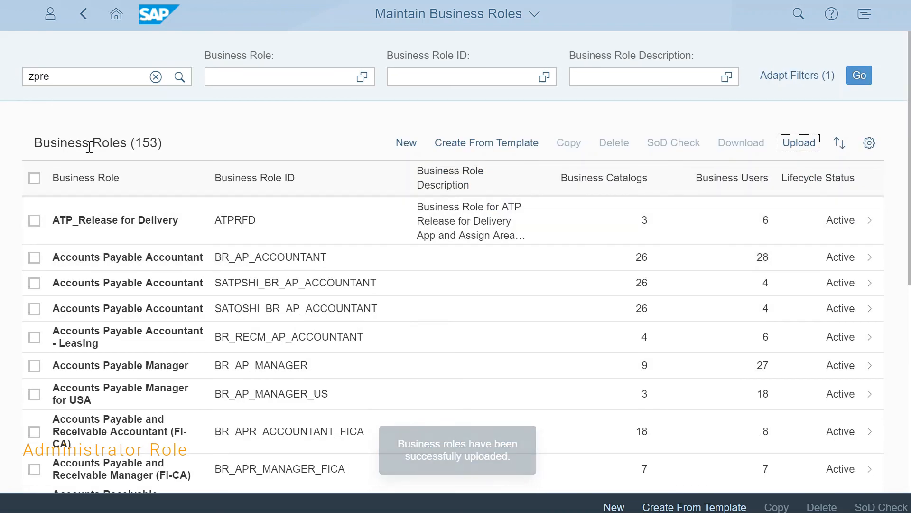
Filter the role list by zpre again, open the uploaded role Purch. Officer POrg 1010 and activate it.
left_click(186, 83)
left_click(291, 214)
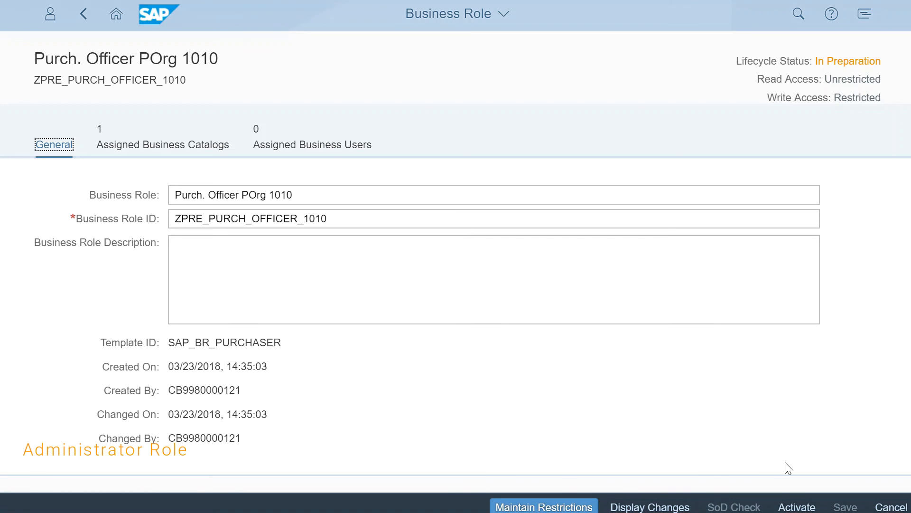
left_click(797, 507)
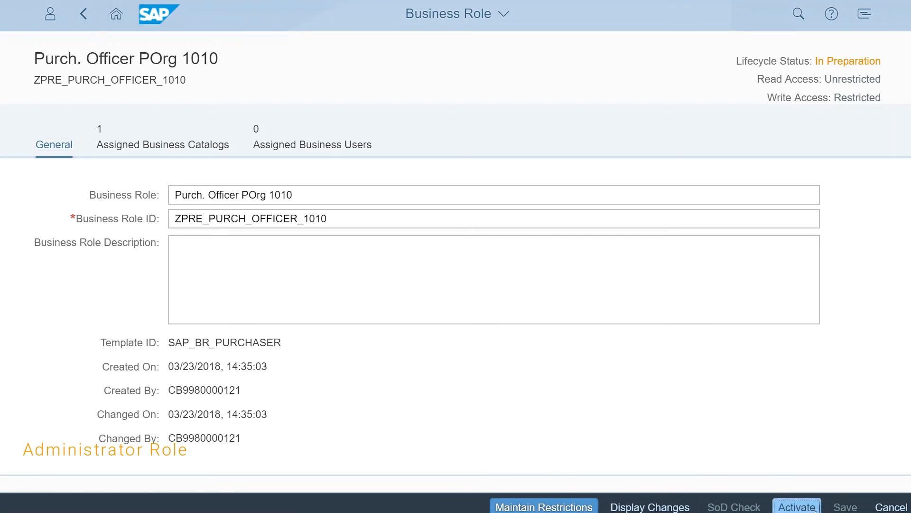